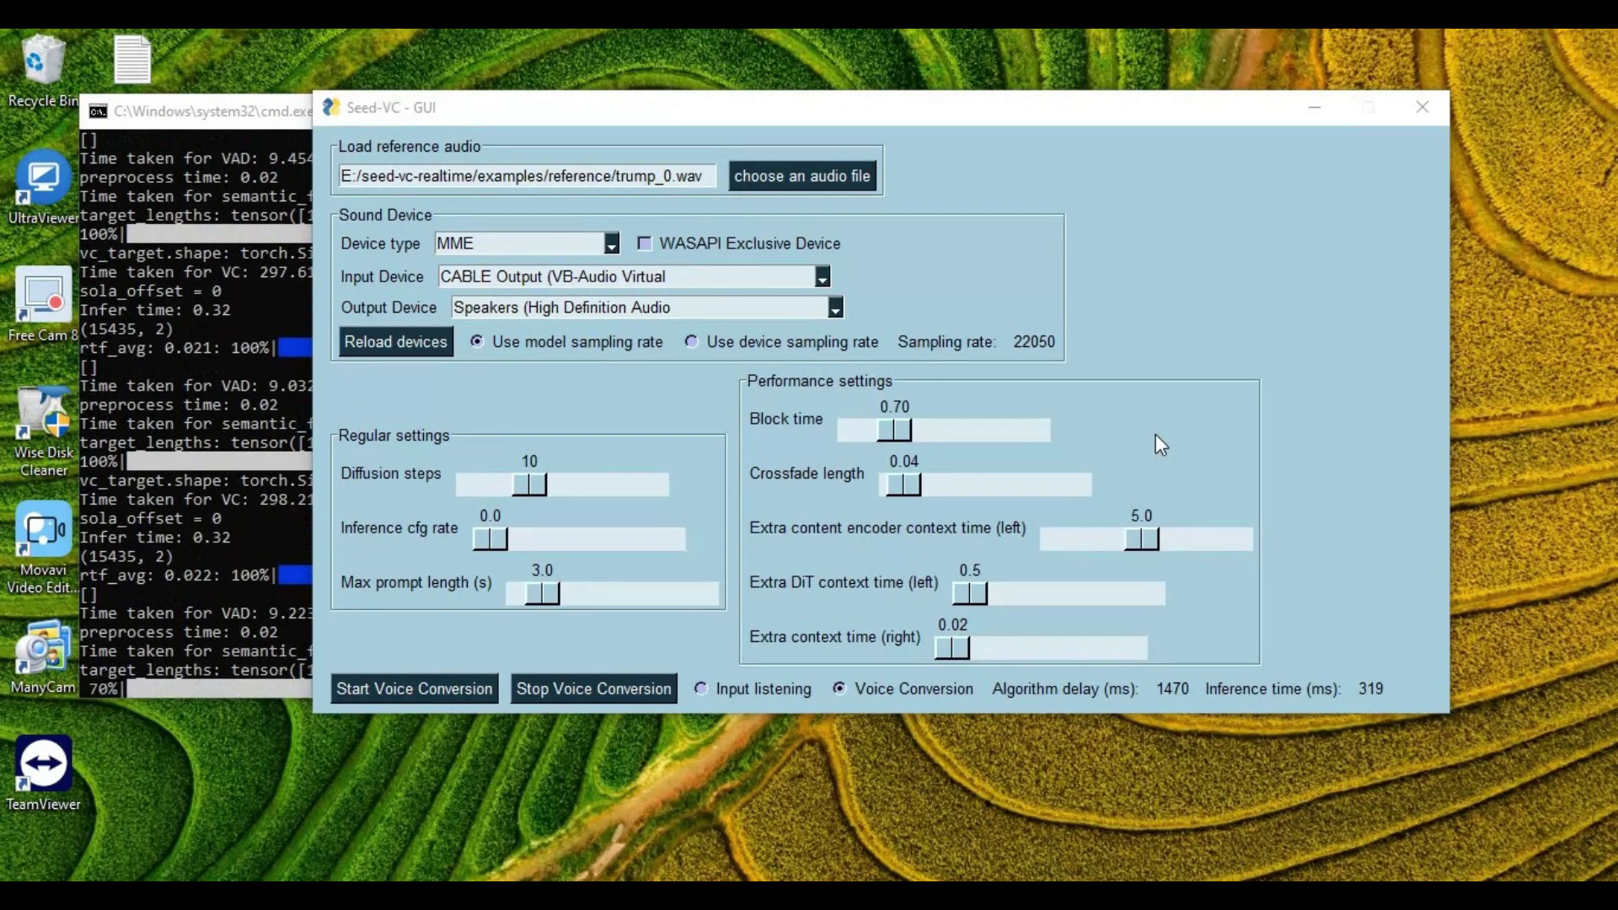
Load dingzhen_0.wav as the reference audio, run voice conversion with it, and stop the conversion
{"action": "left_click", "coordinate": [1155, 436]}
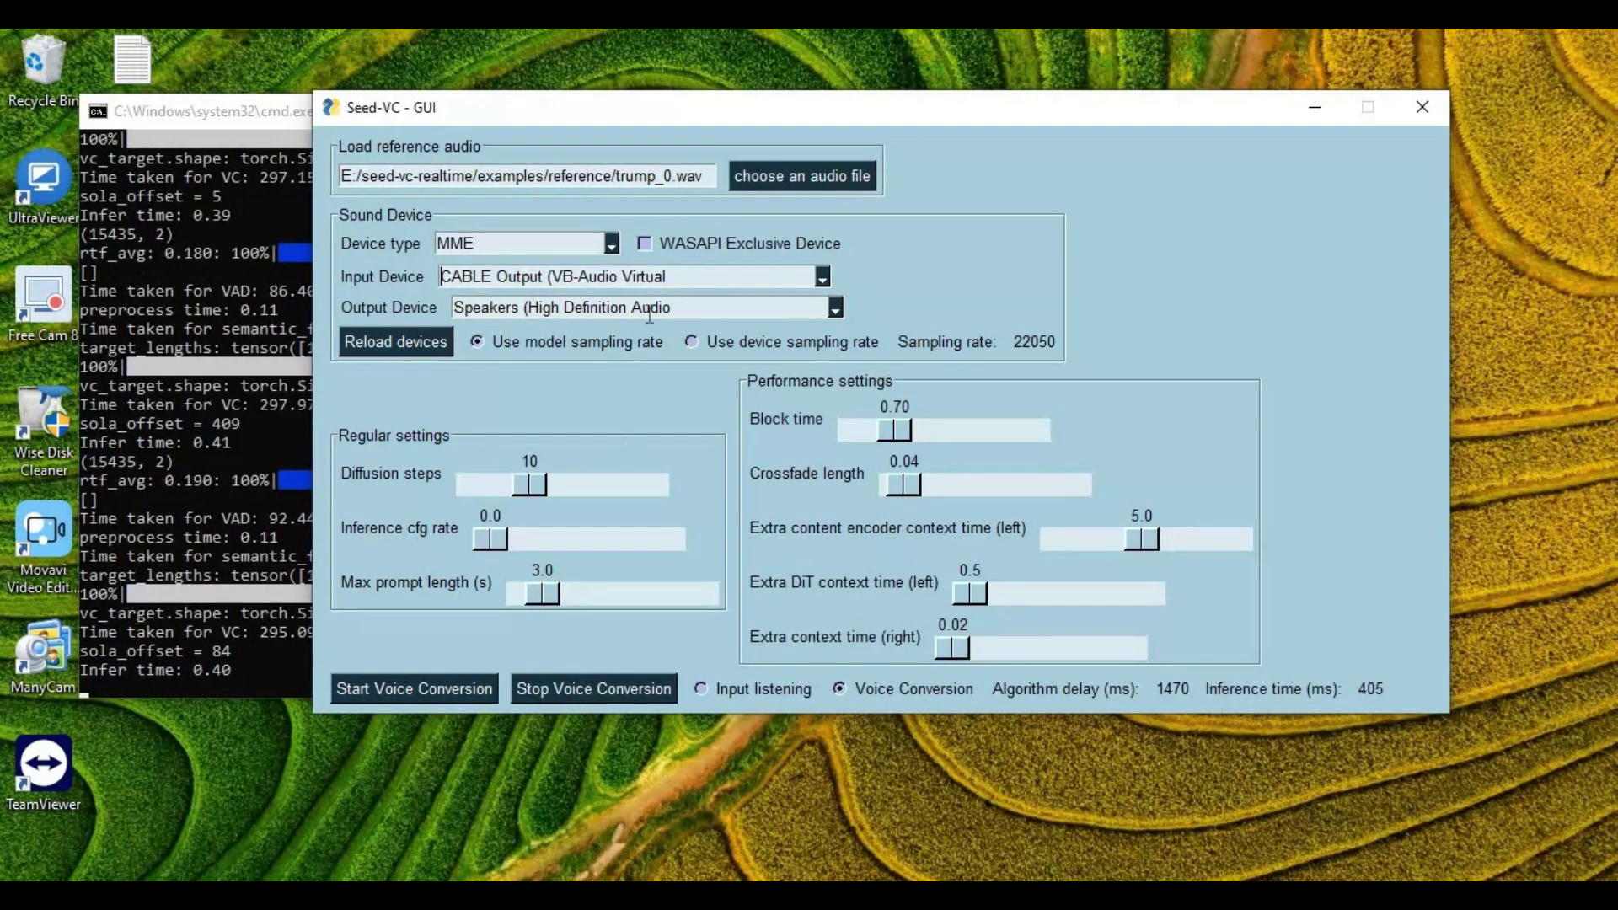
{"action": "left_click", "coordinate": [796, 176]}
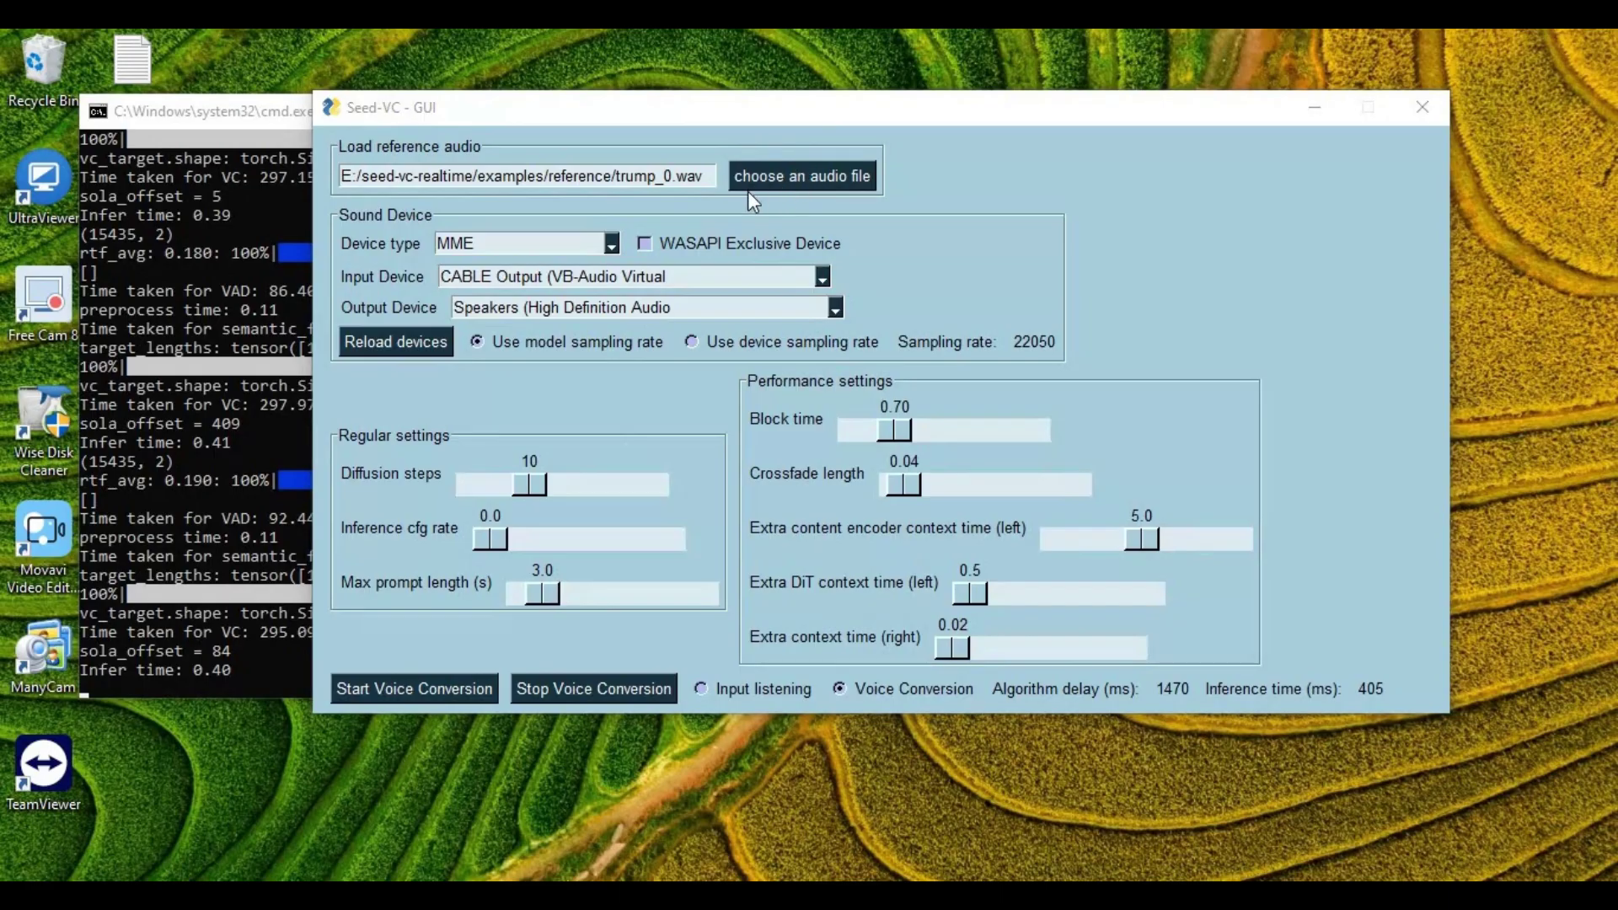
{"action": "left_click", "coordinate": [1022, 493]}
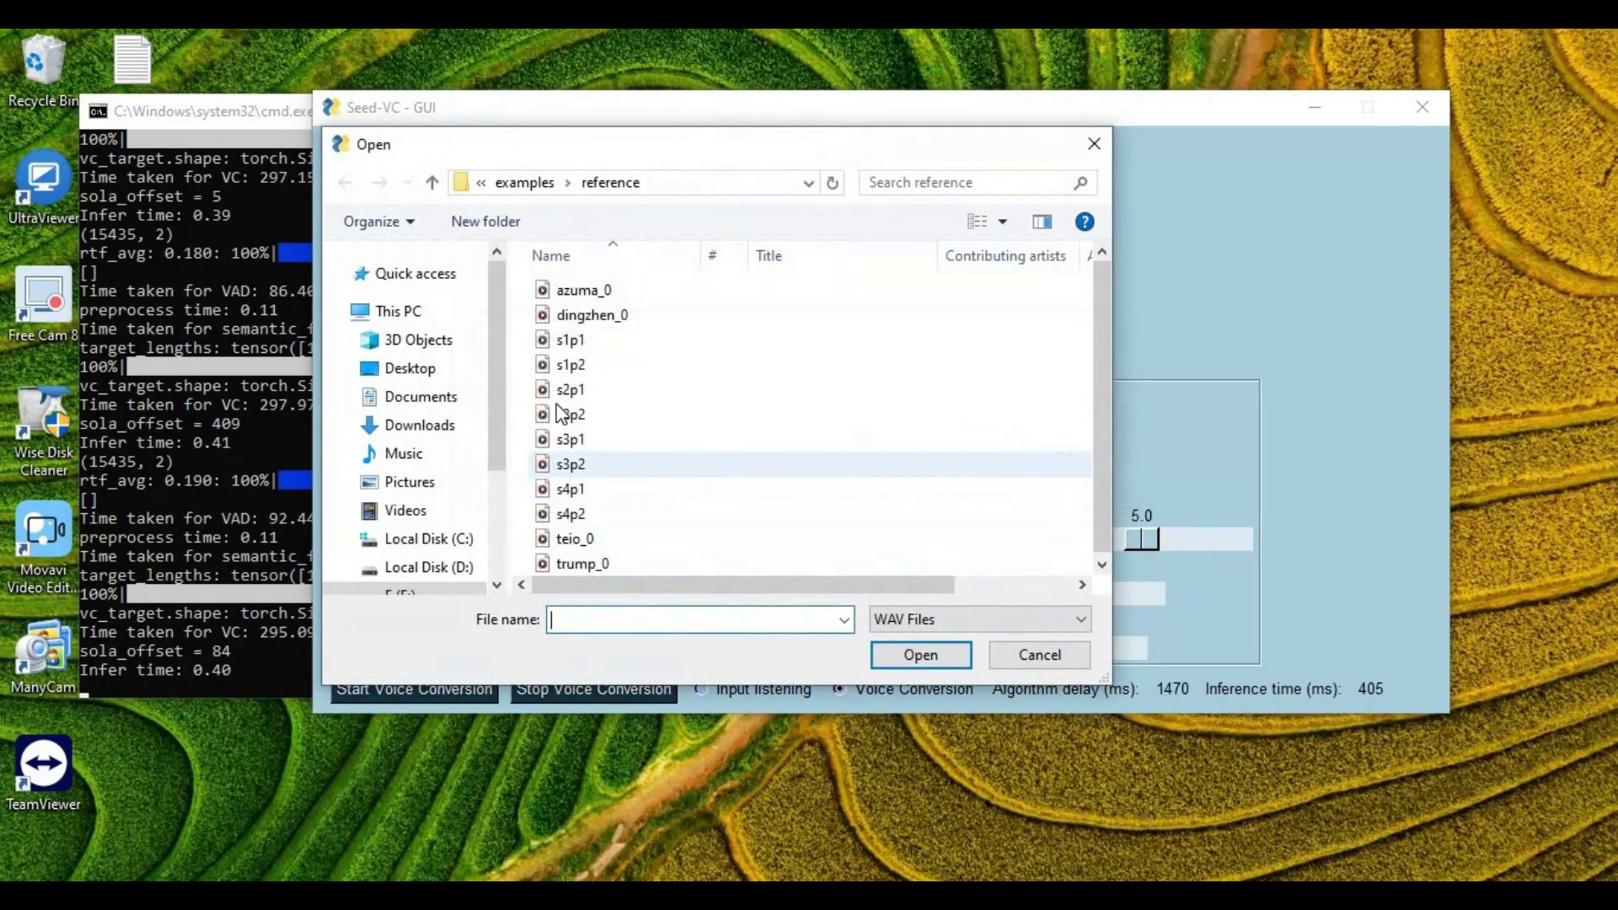
{"action": "double_click", "coordinate": [593, 316]}
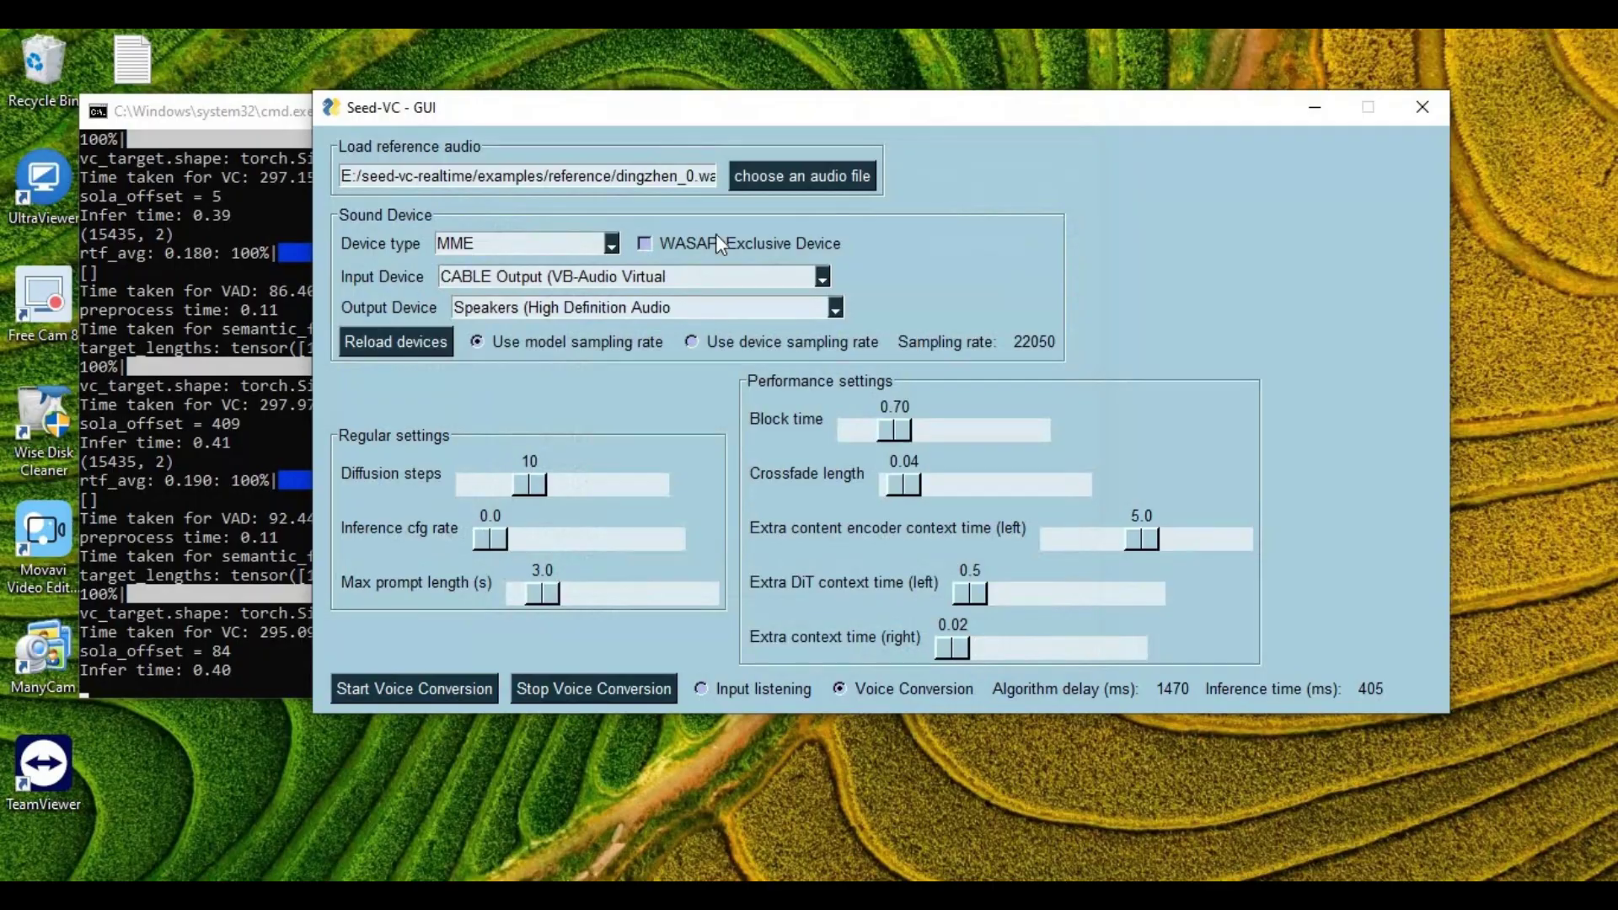
{"action": "left_click", "coordinate": [435, 686]}
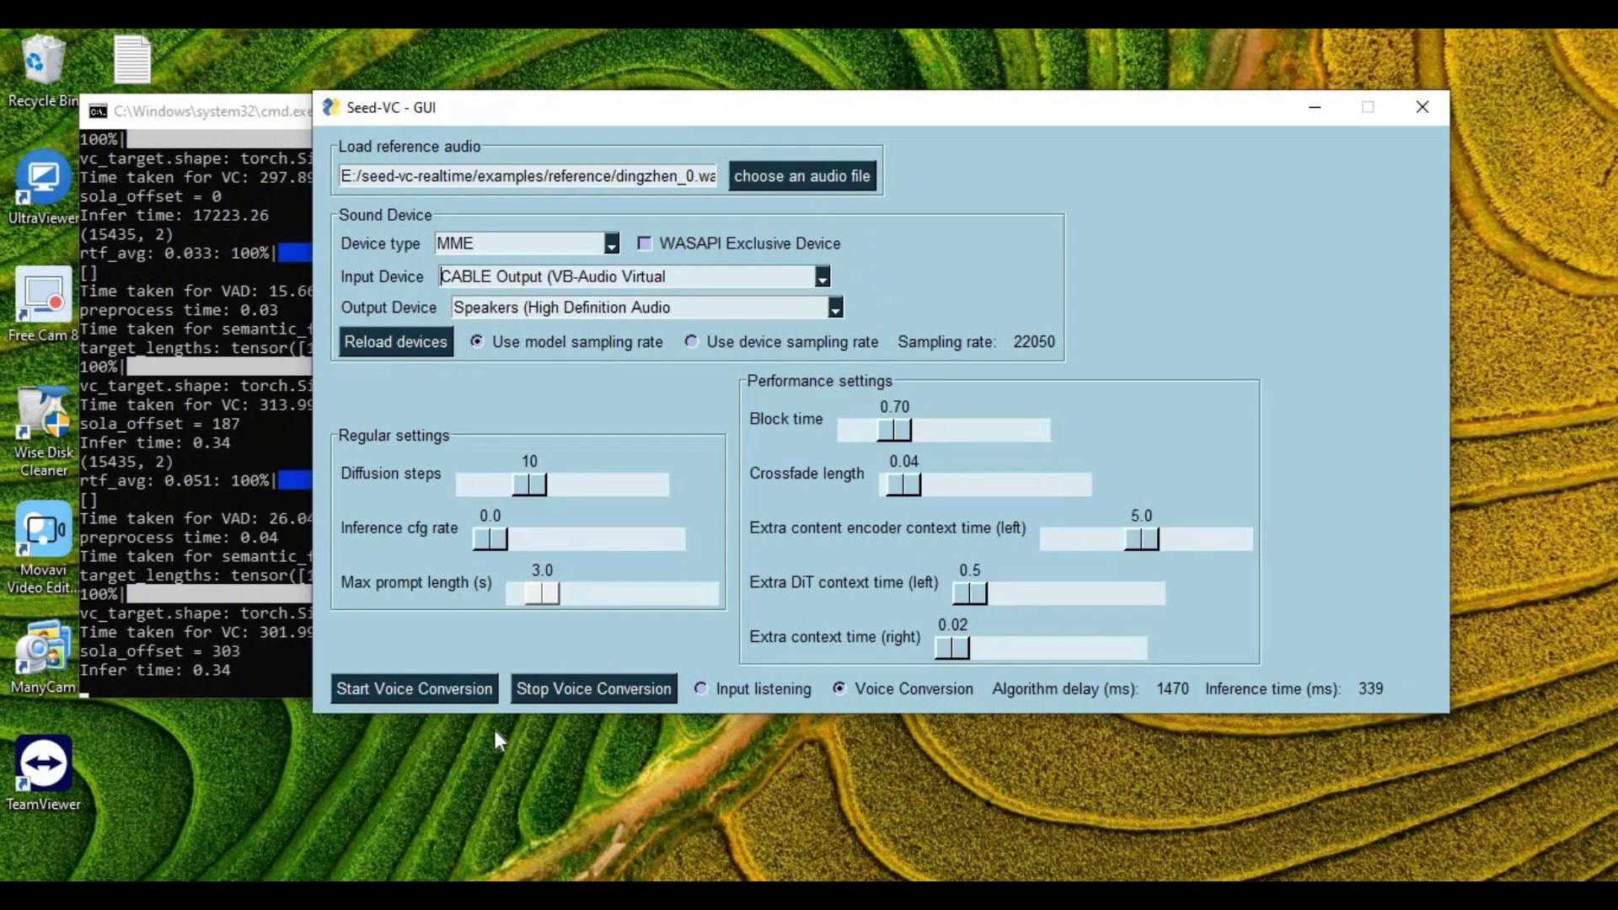
{"action": "left_click", "coordinate": [578, 681]}
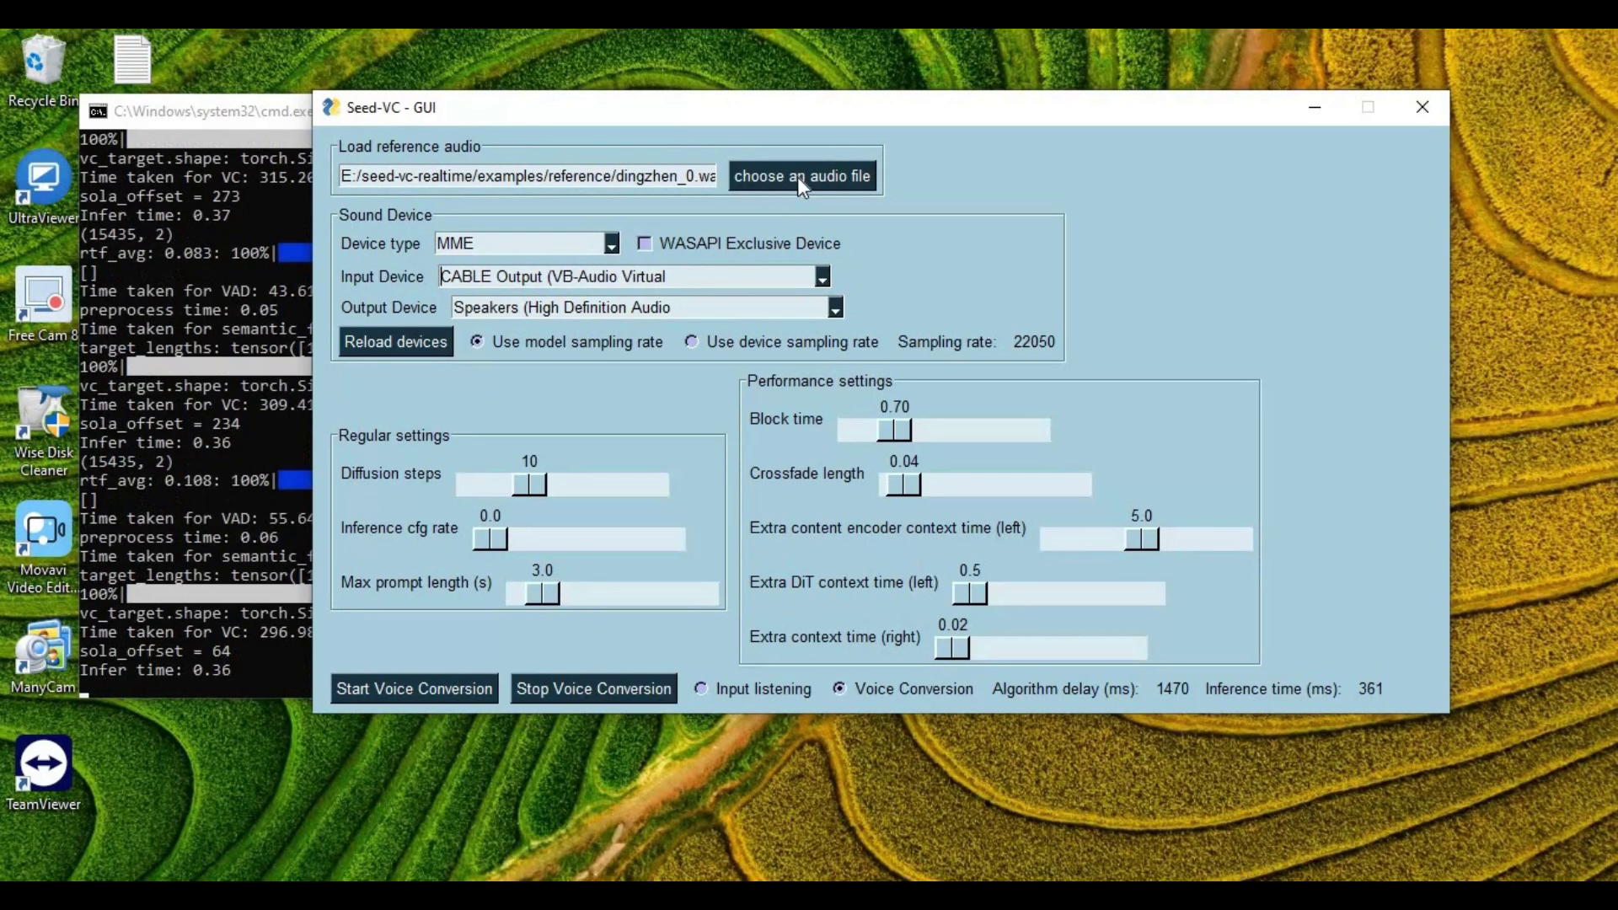
Replace the reference audio with teio_0.wav, run voice conversion with it, and stop the conversion
{"action": "left_click", "coordinate": [798, 177]}
{"action": "left_click", "coordinate": [1076, 483]}
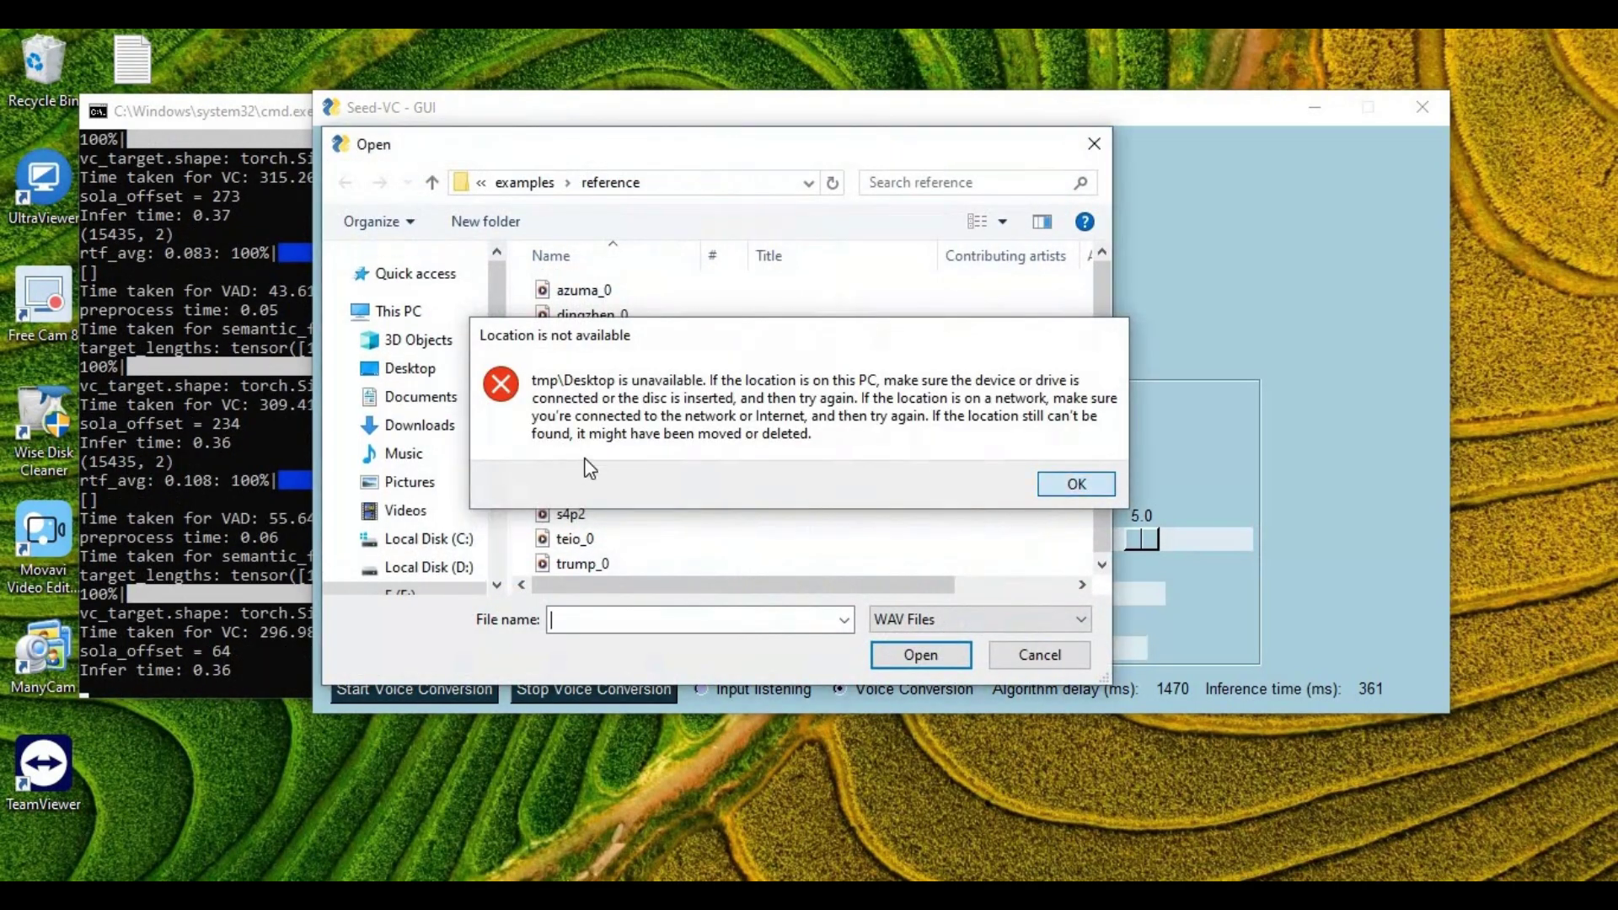
{"action": "double_click", "coordinate": [554, 536]}
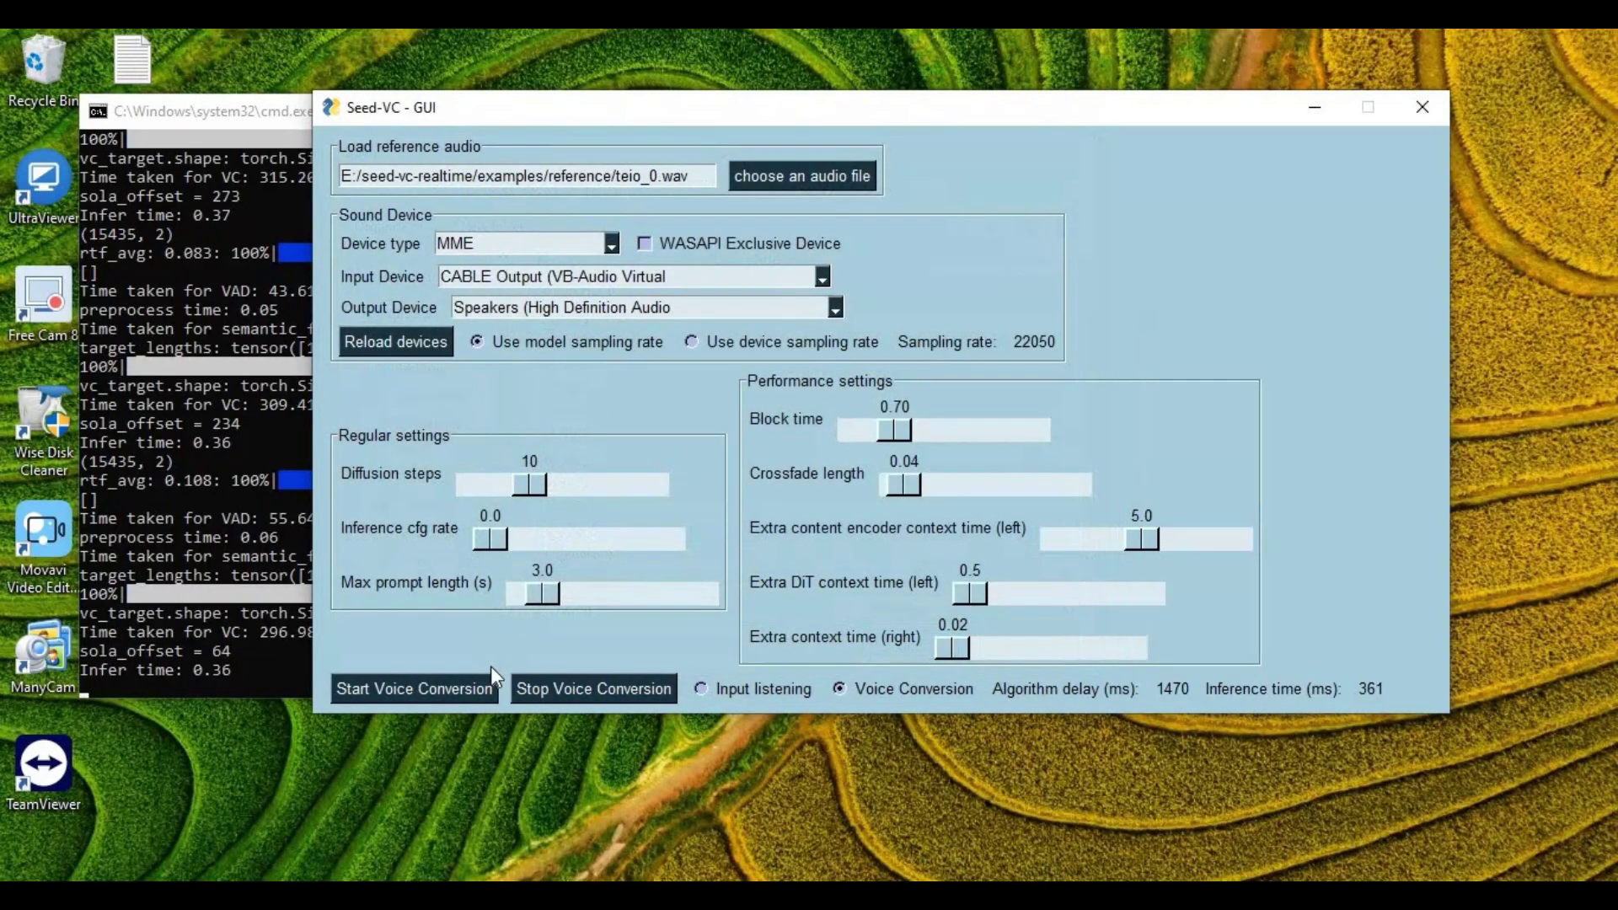
{"action": "left_click", "coordinate": [420, 684]}
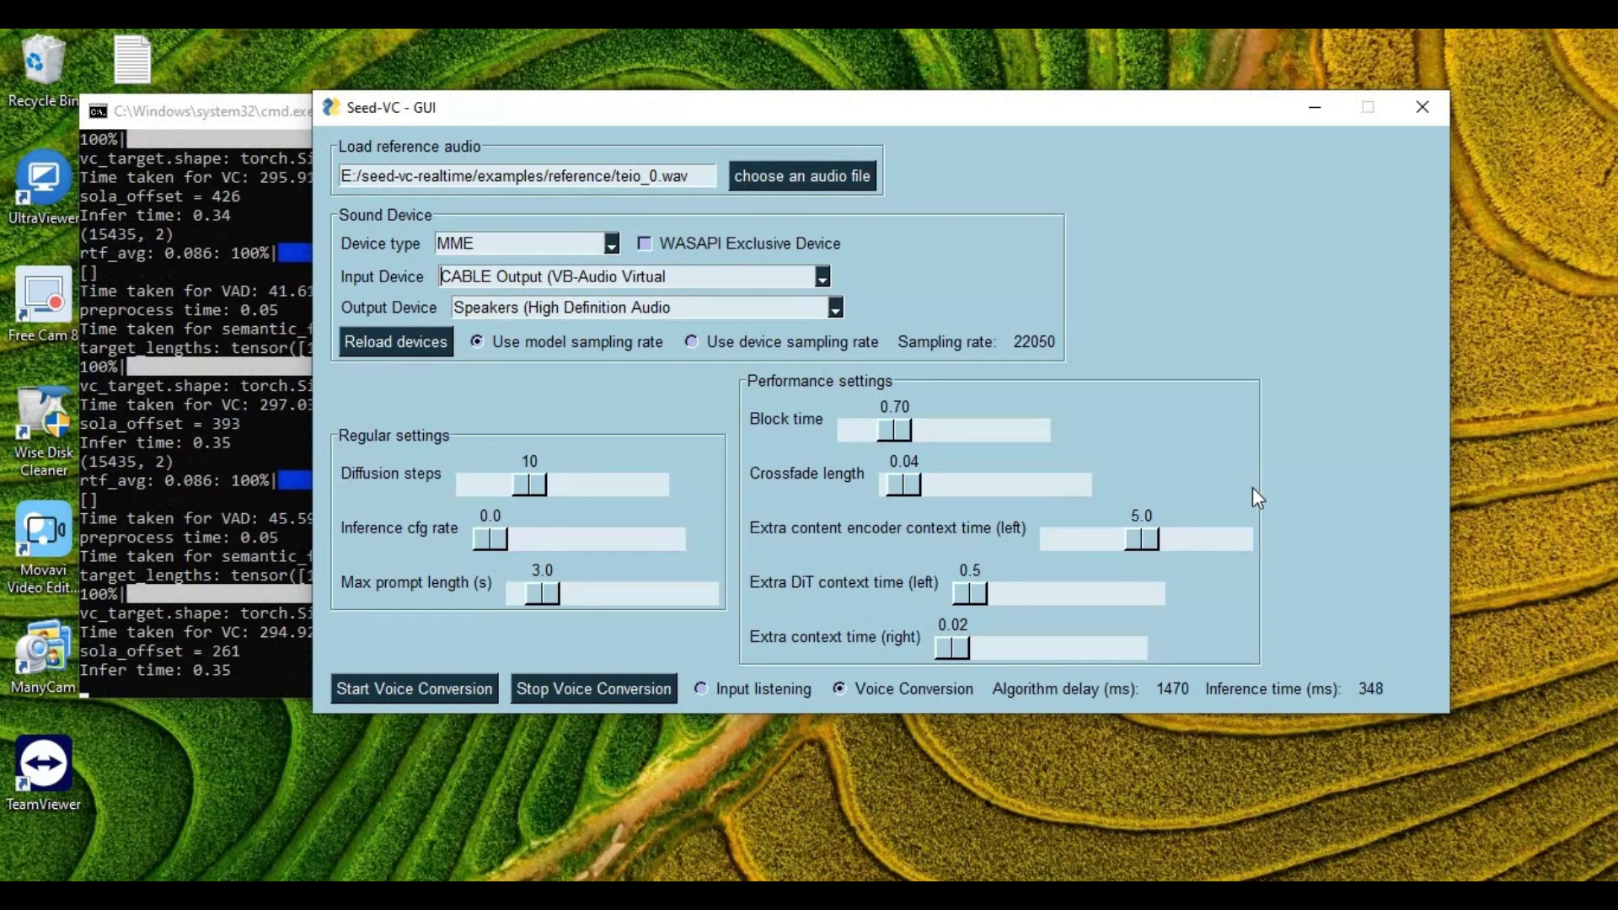
{"action": "left_click", "coordinate": [603, 685]}
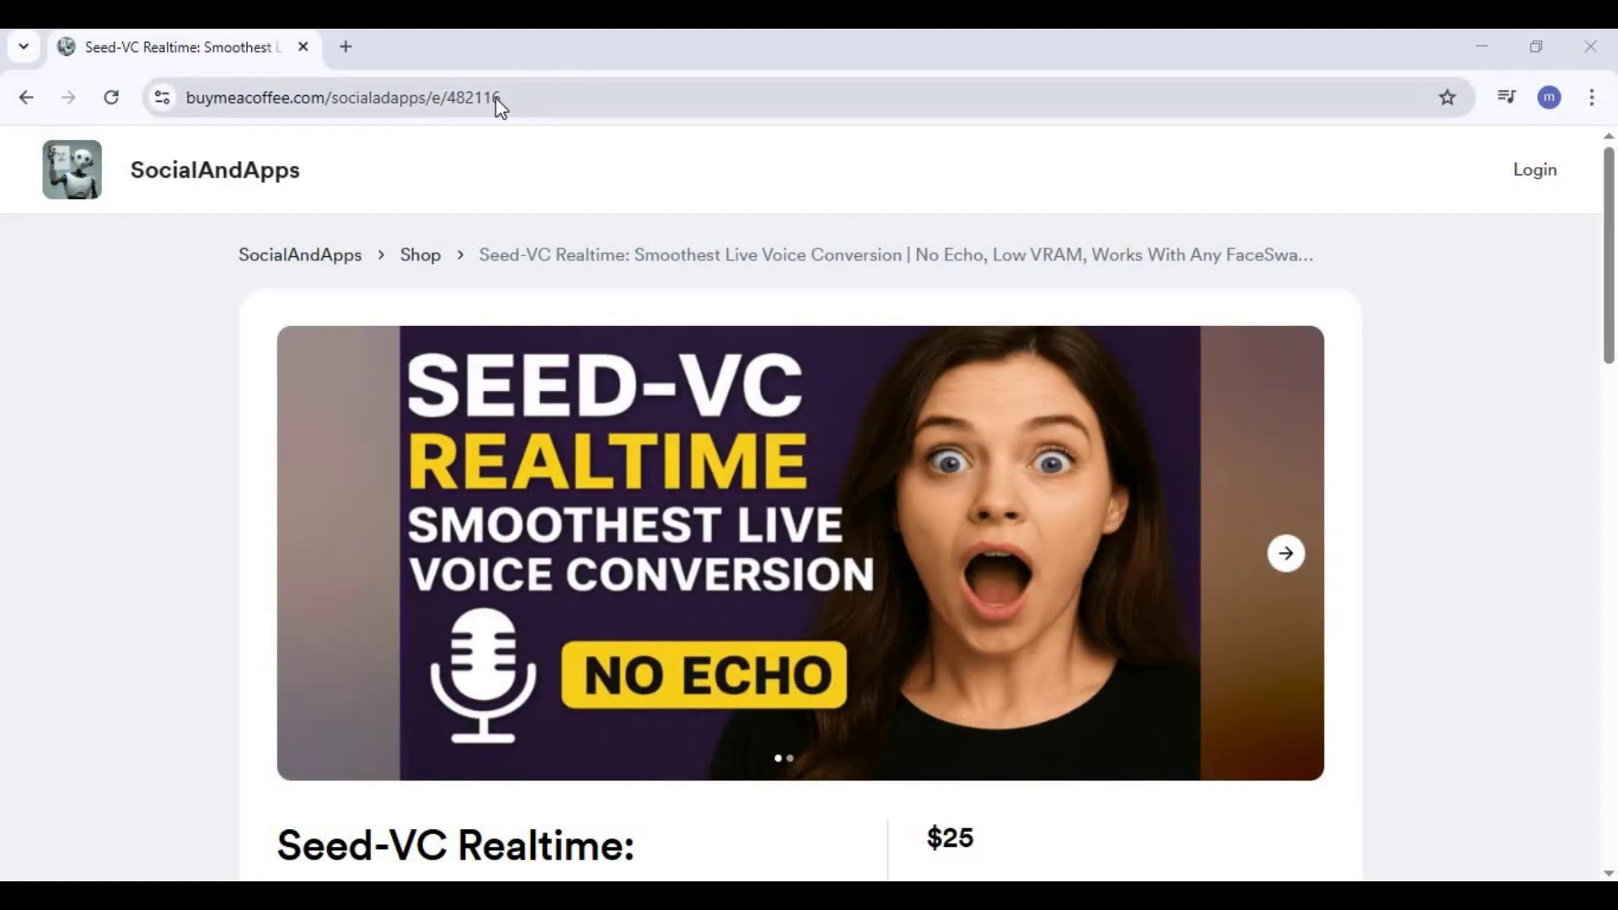
In the browser, review the address, price and description of the Seed-VC Realtime product page on buymeacoffee.com
{"action": "left_click", "coordinate": [496, 98]}
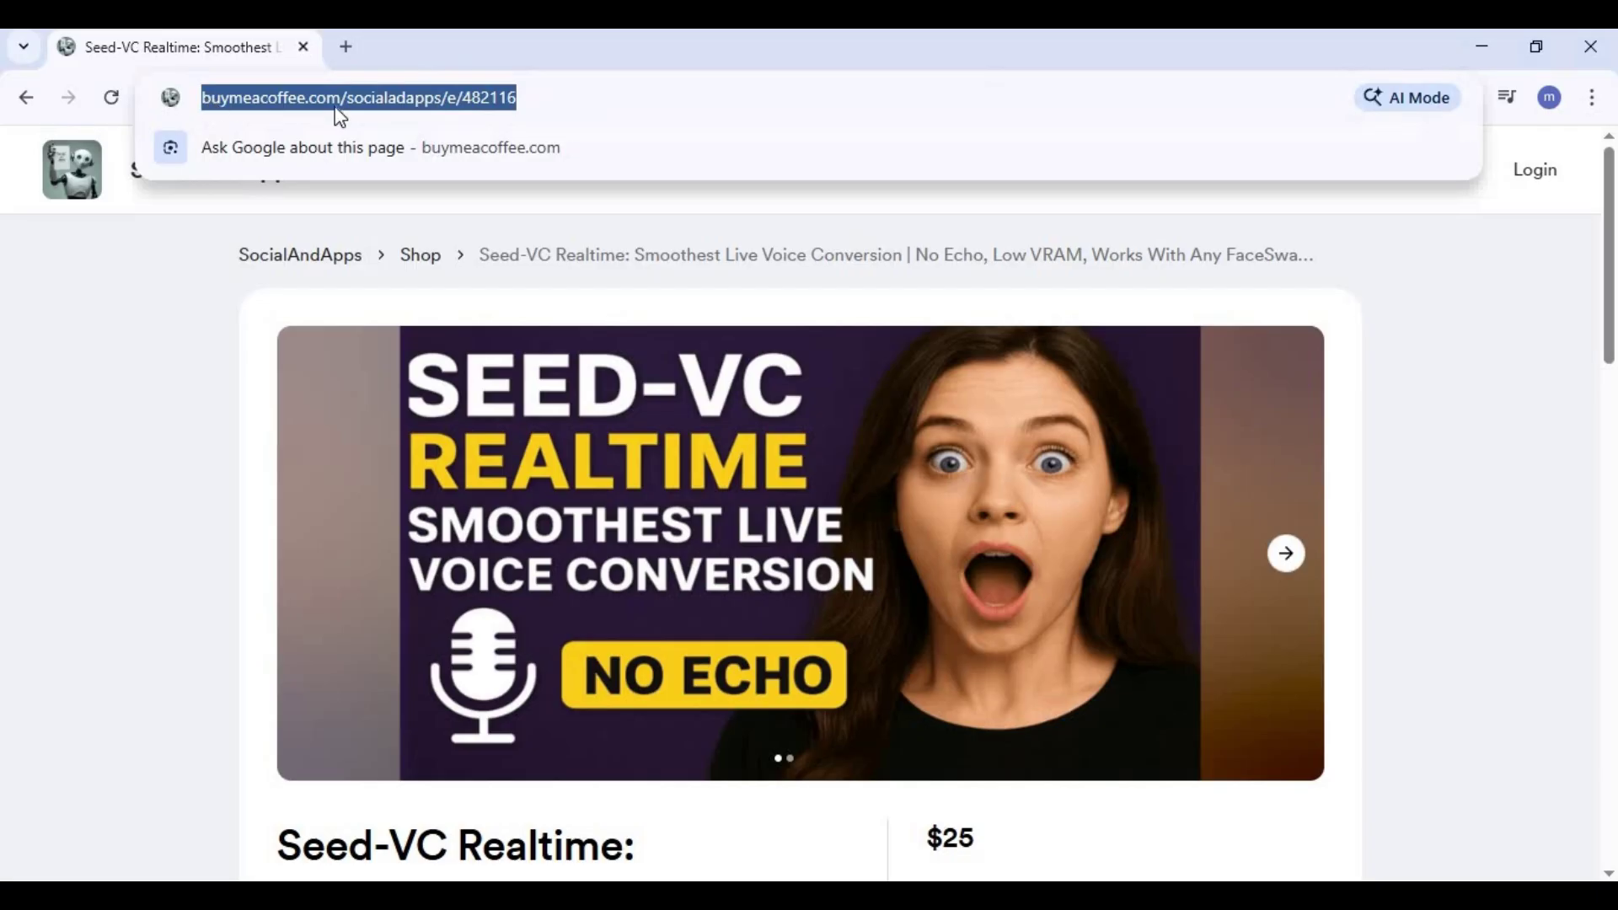
{"action": "left_click", "coordinate": [1487, 437]}
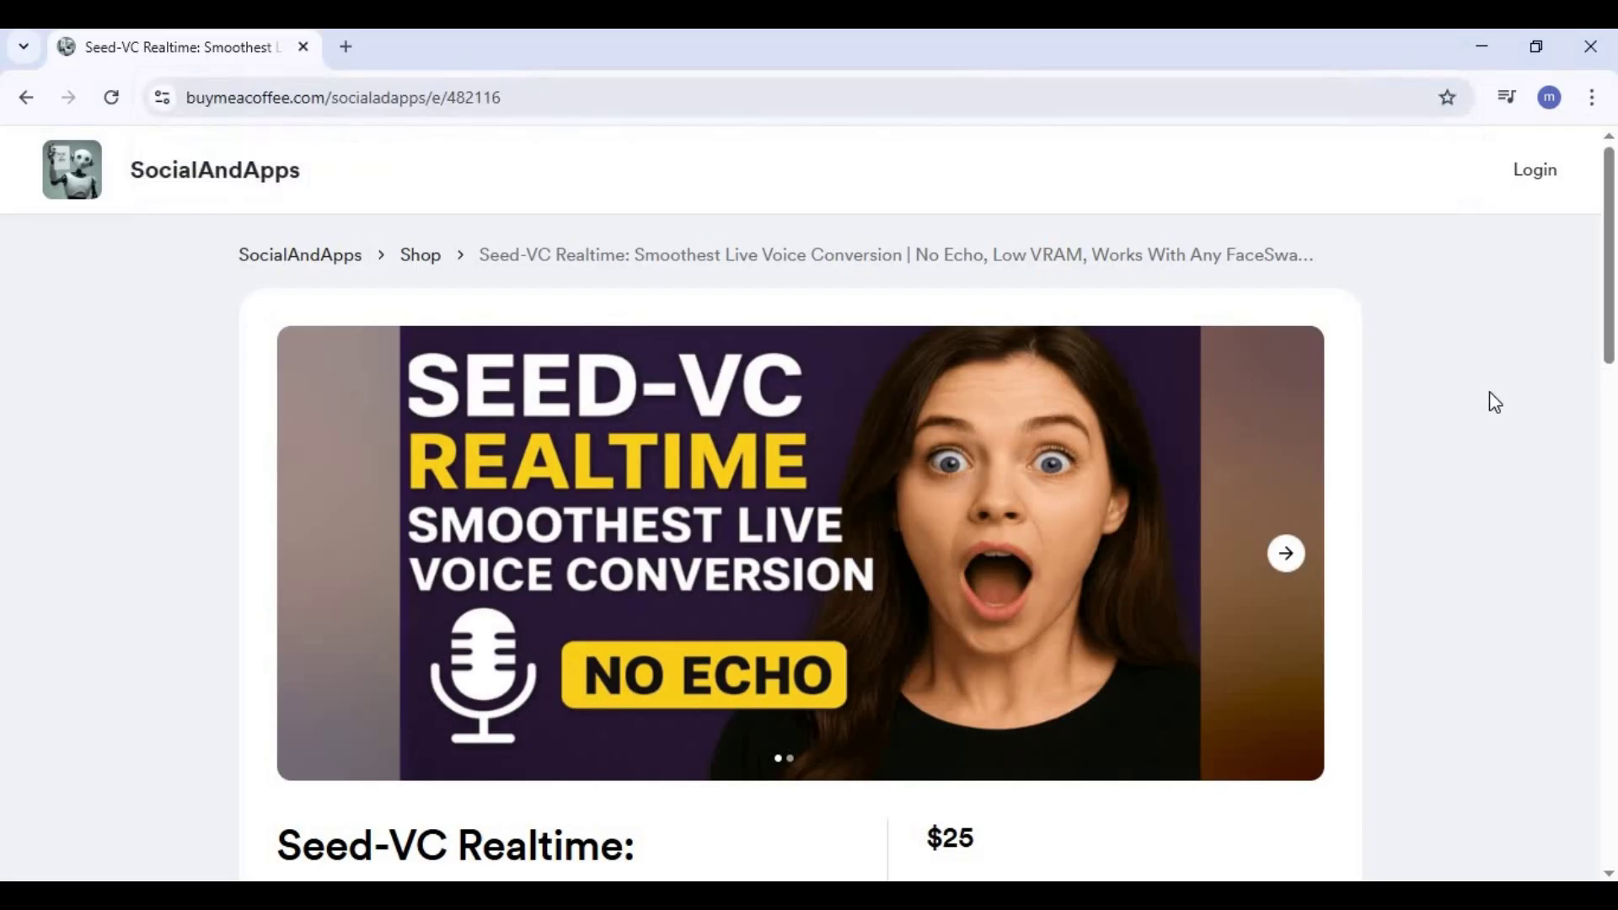
{"action": "scroll", "coordinate": [1489, 396], "scroll_direction": "down", "scroll_amount": 2}
{"action": "scroll", "coordinate": [1490, 398], "scroll_direction": "down", "scroll_amount": 10}
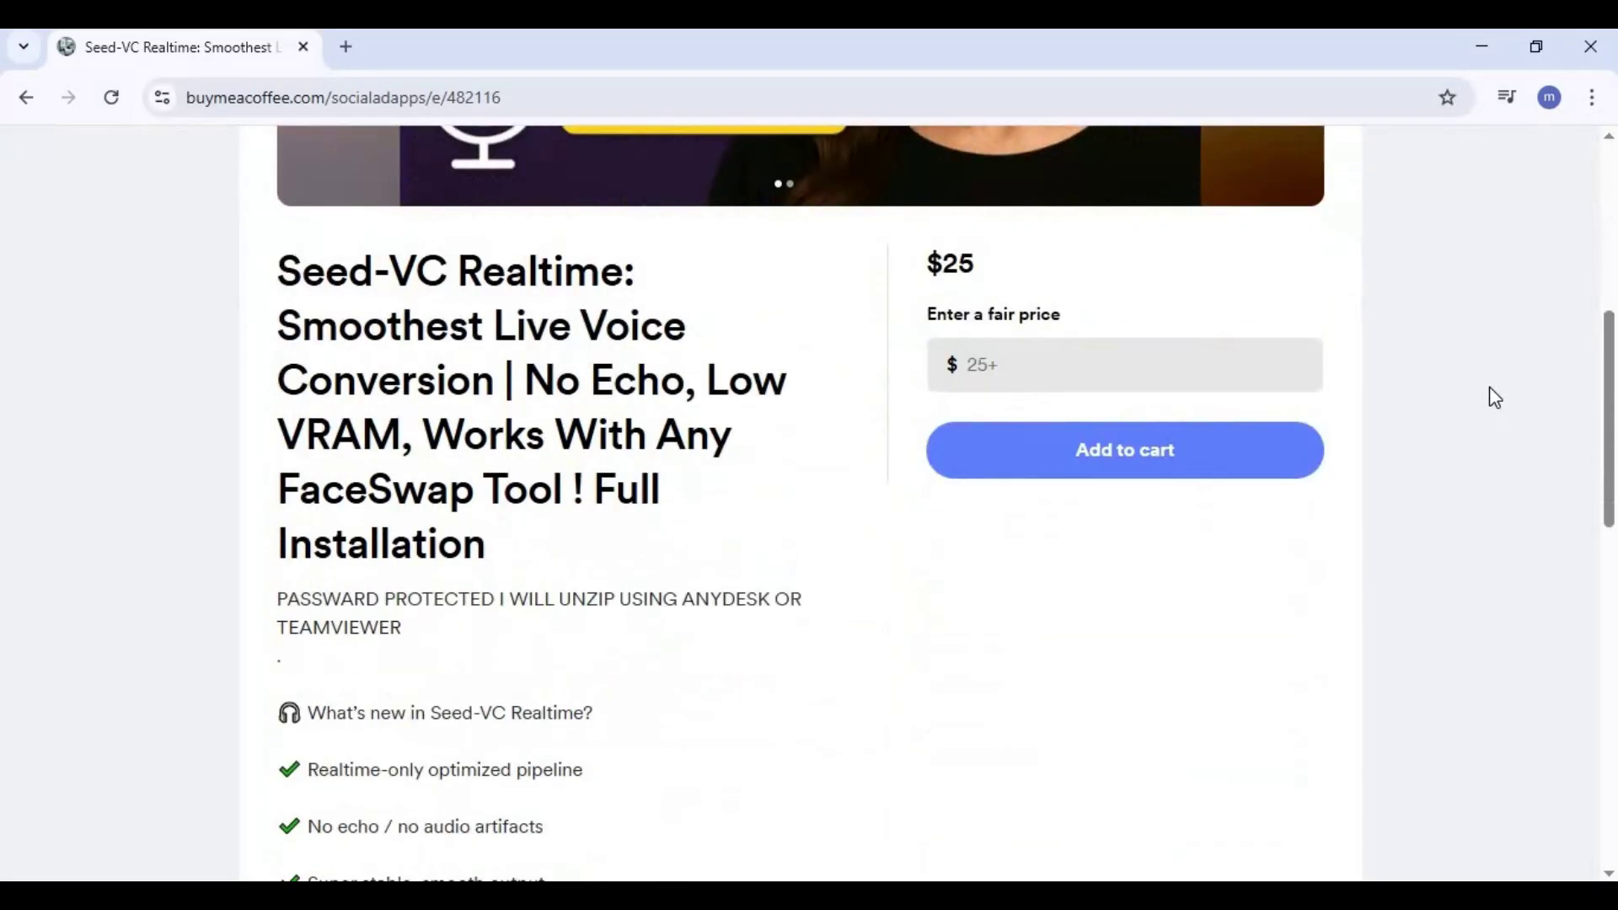
{"action": "scroll", "coordinate": [1496, 397], "scroll_direction": "up", "scroll_amount": 12}
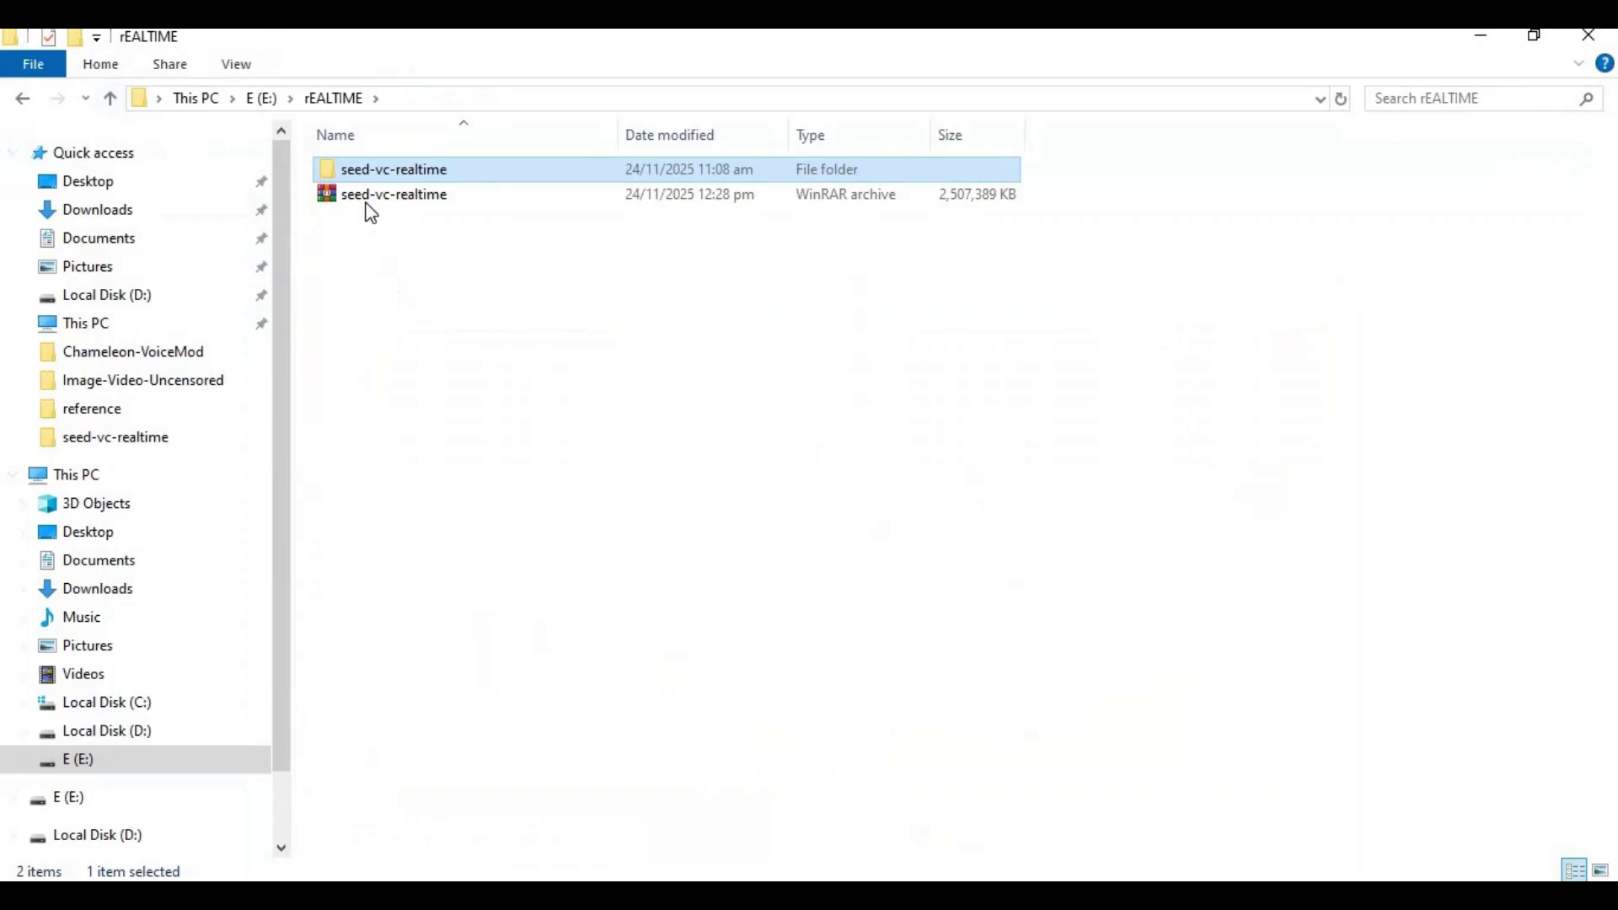
In File Explorer, open the extracted seed-vc-realtime folder and run the start_portable_nvidia batch file
{"action": "left_click", "coordinate": [466, 196]}
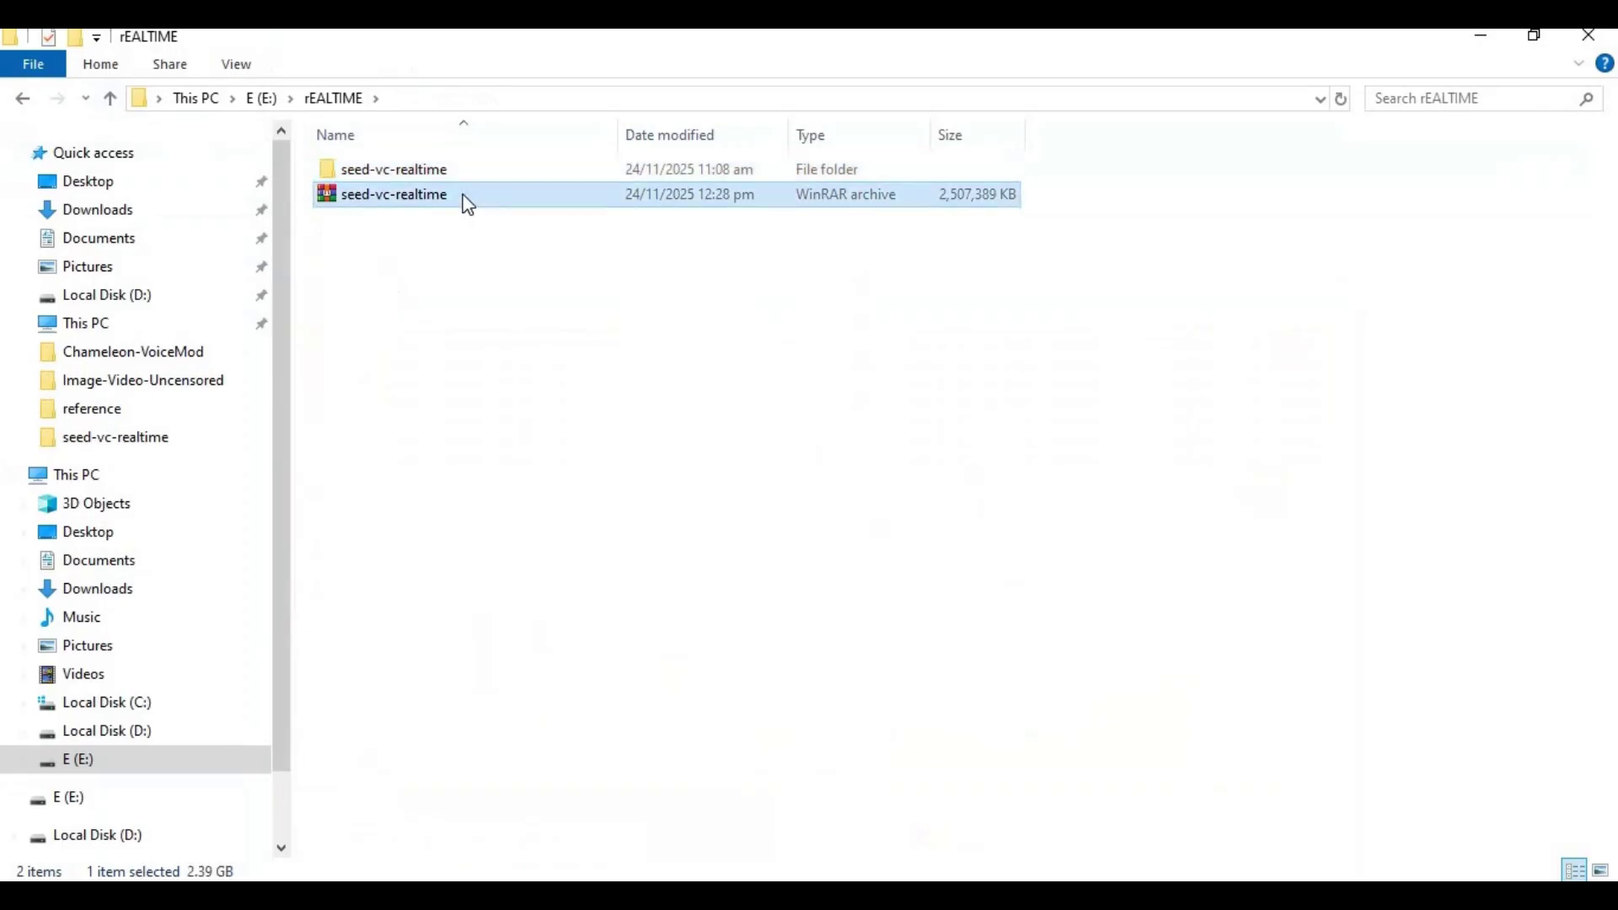
{"action": "double_click", "coordinate": [408, 177]}
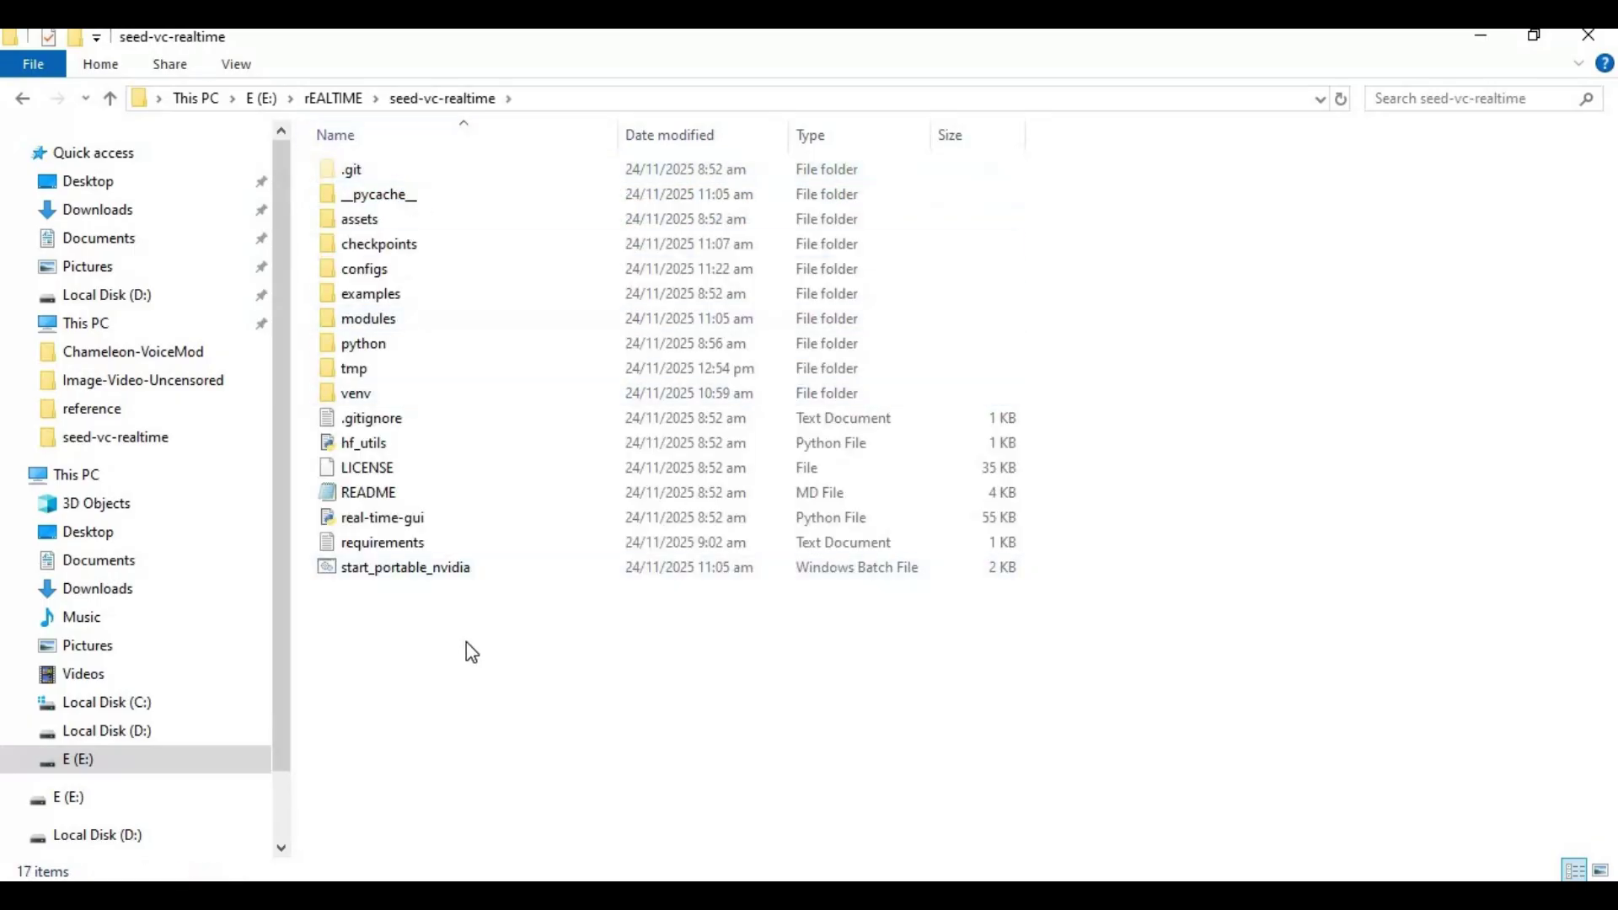
{"action": "left_click", "coordinate": [488, 578]}
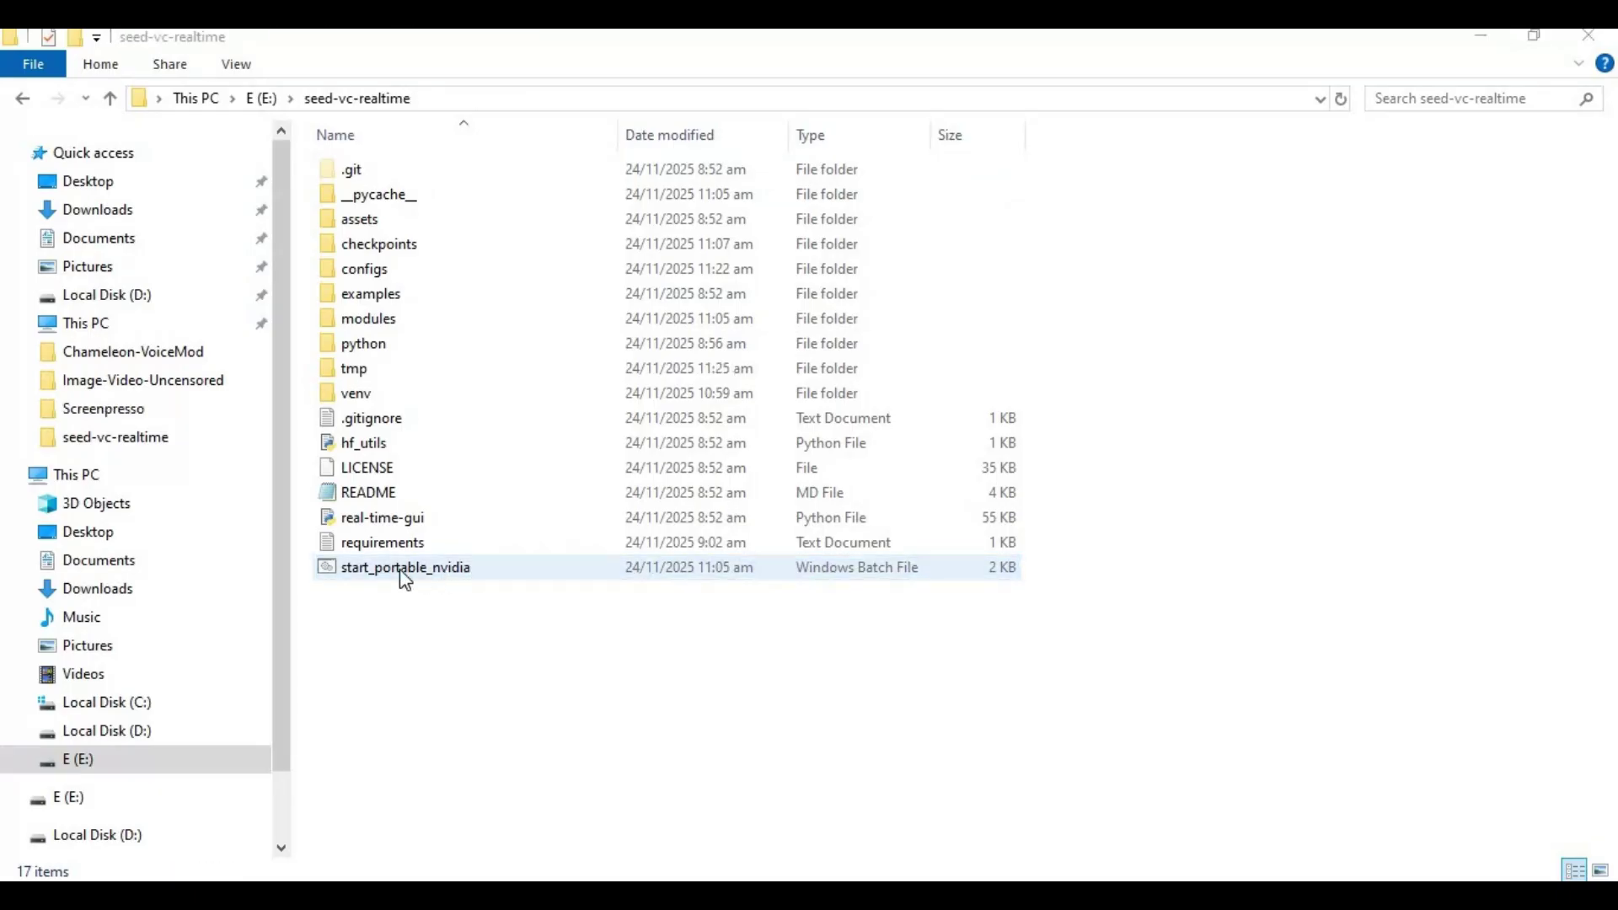
{"action": "double_click", "coordinate": [396, 570]}
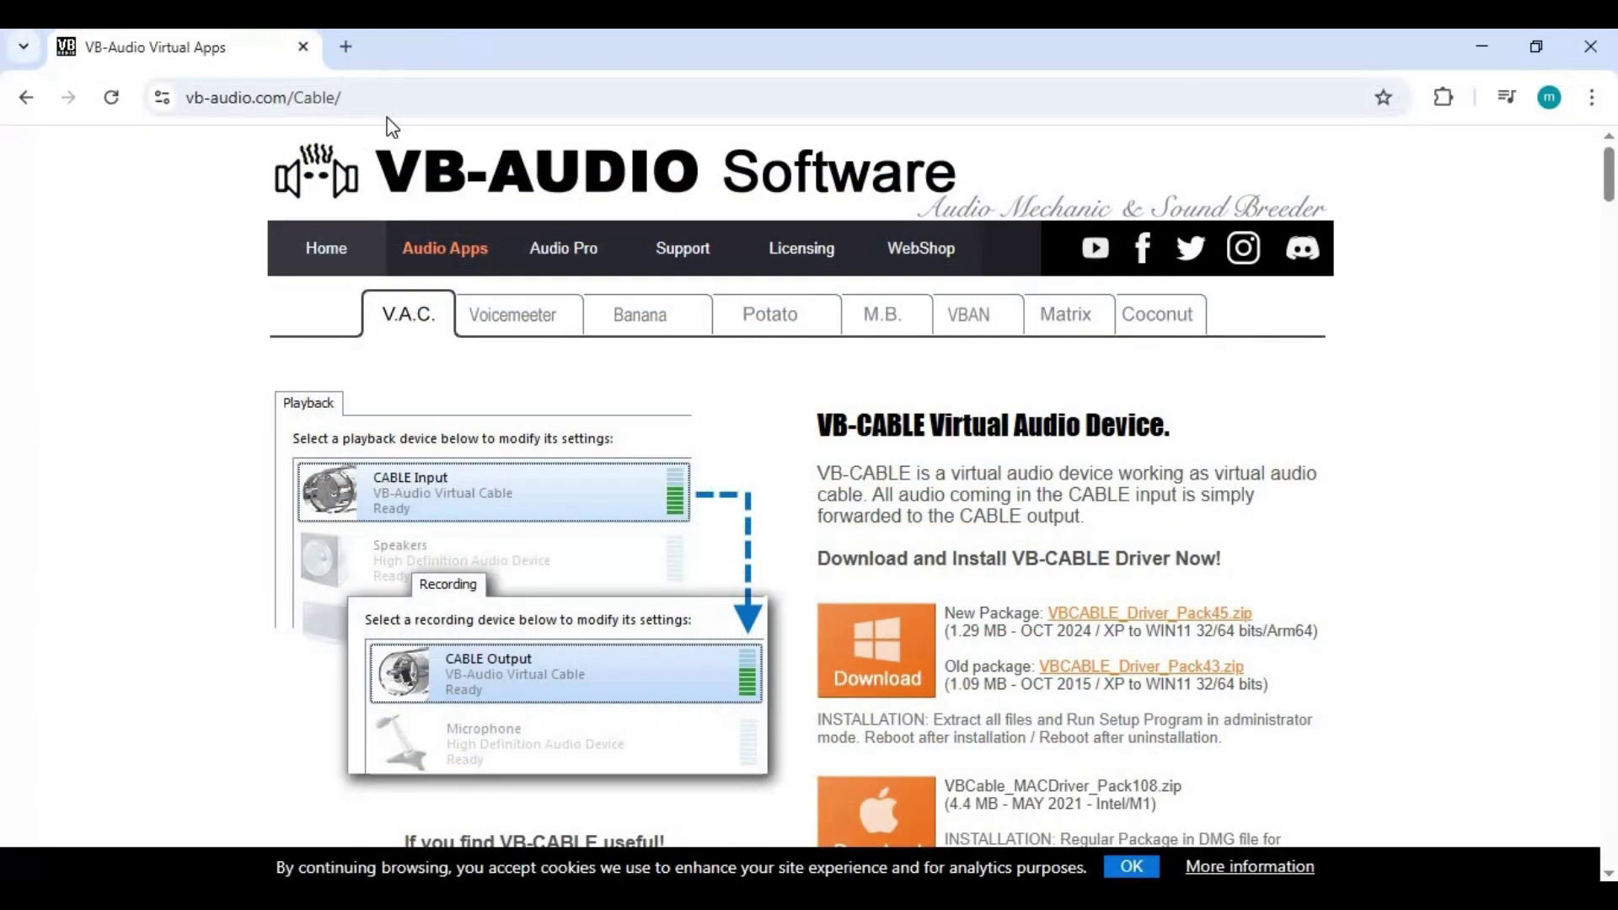
Download VBCABLE_Driver_Pack45.zip from vb-audio.com/Cable in the browser and show the downloaded file in its folder
{"action": "left_click", "coordinate": [310, 99]}
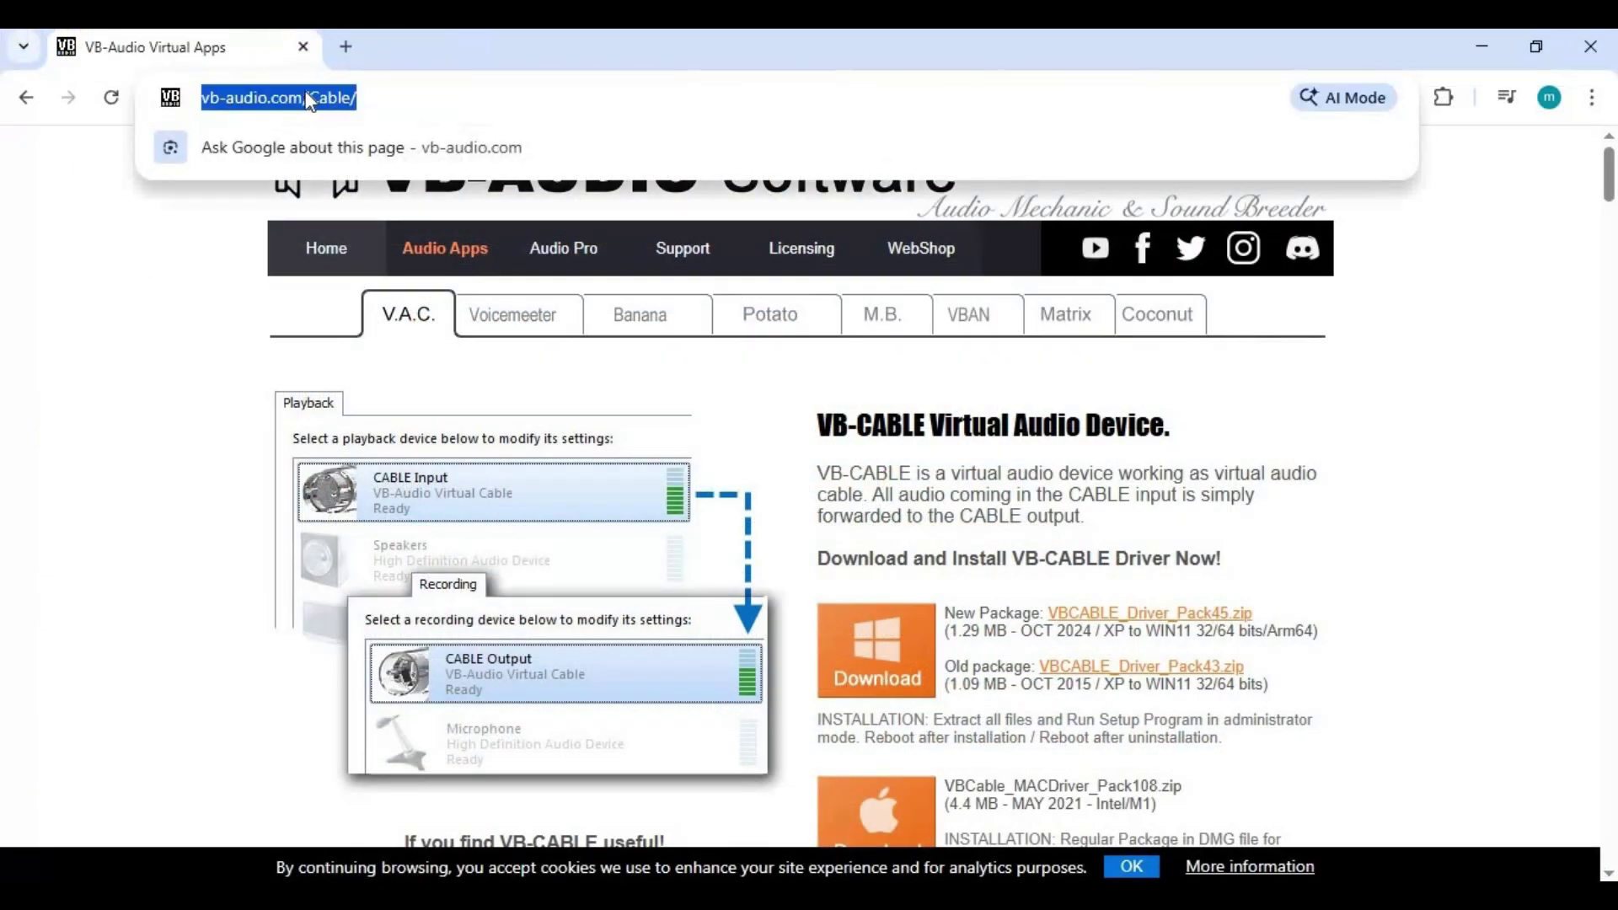
{"action": "left_click", "coordinate": [185, 321]}
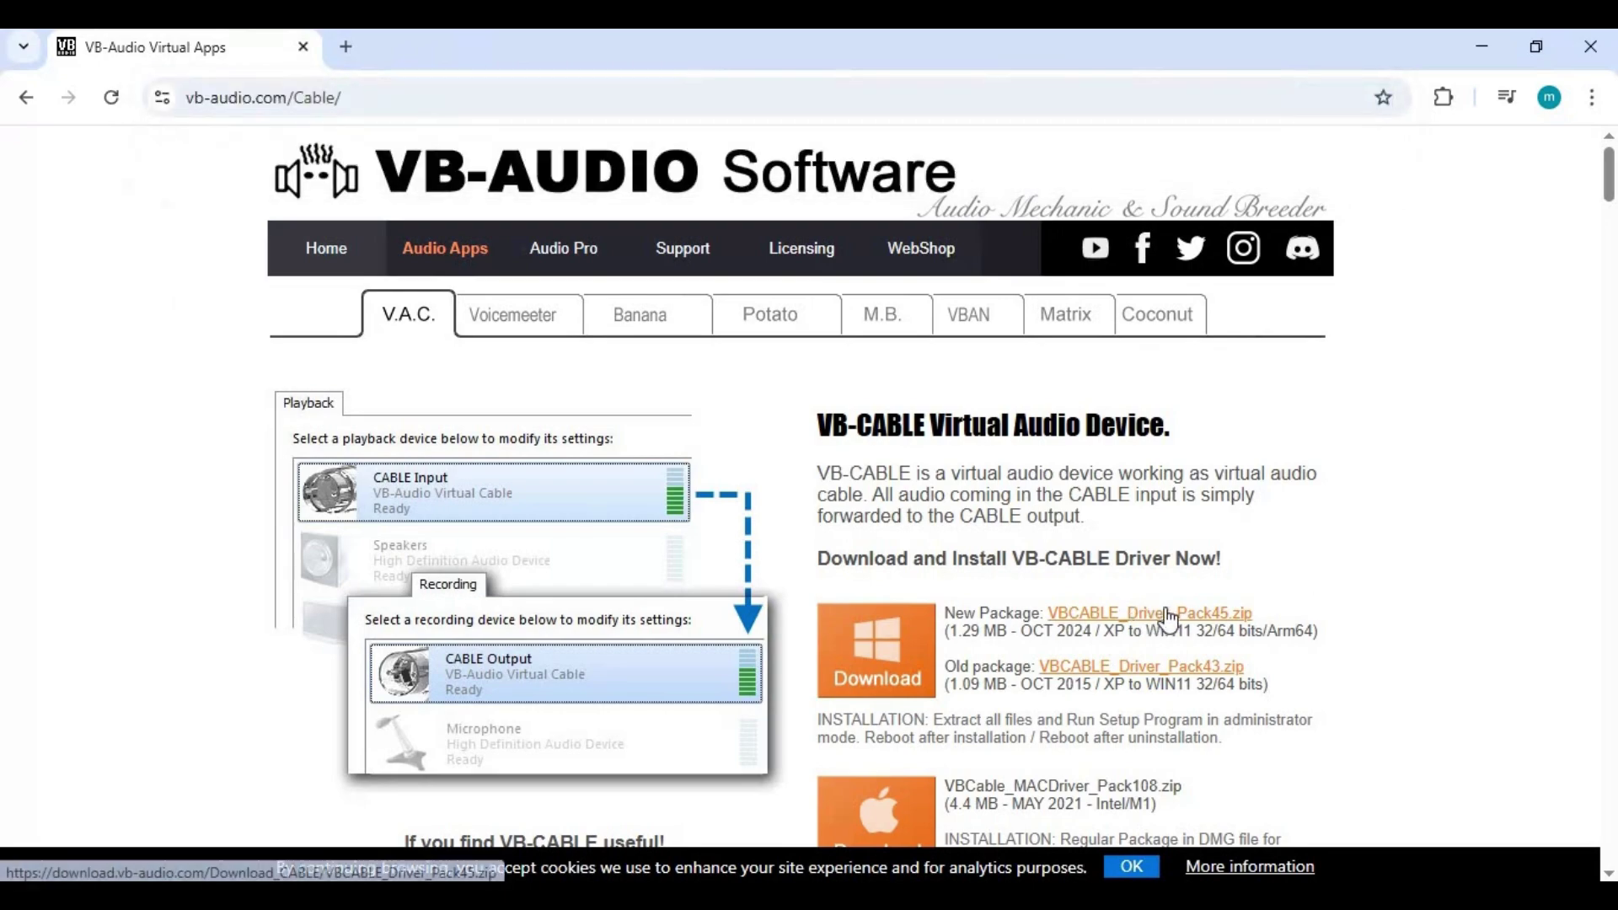
{"action": "left_click", "coordinate": [1170, 620]}
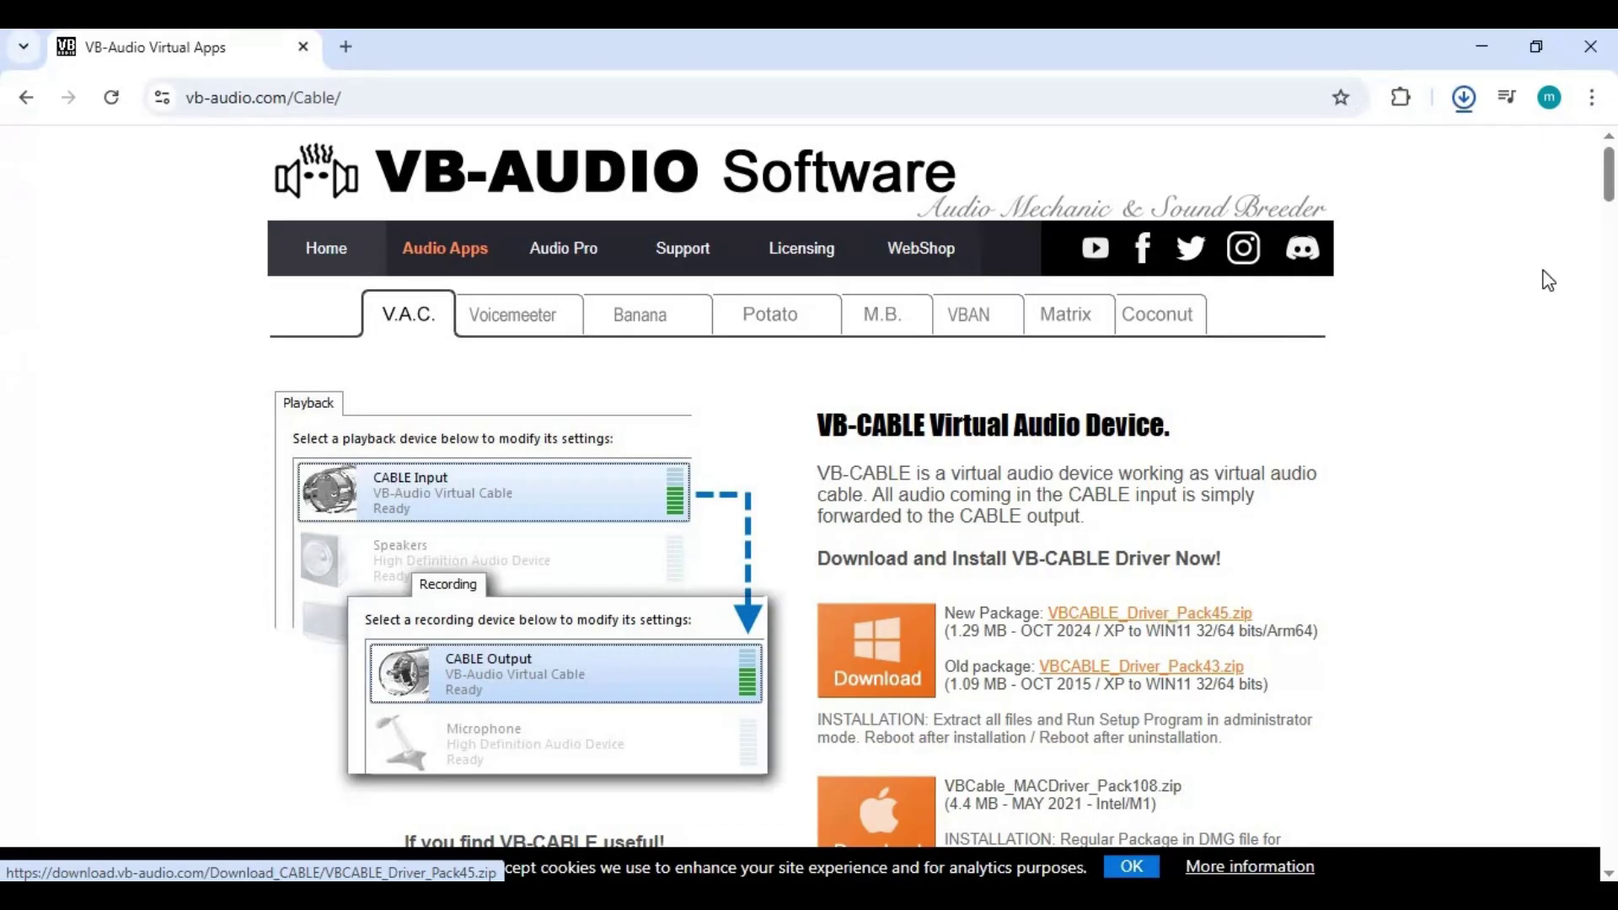
{"action": "left_click", "coordinate": [1473, 106]}
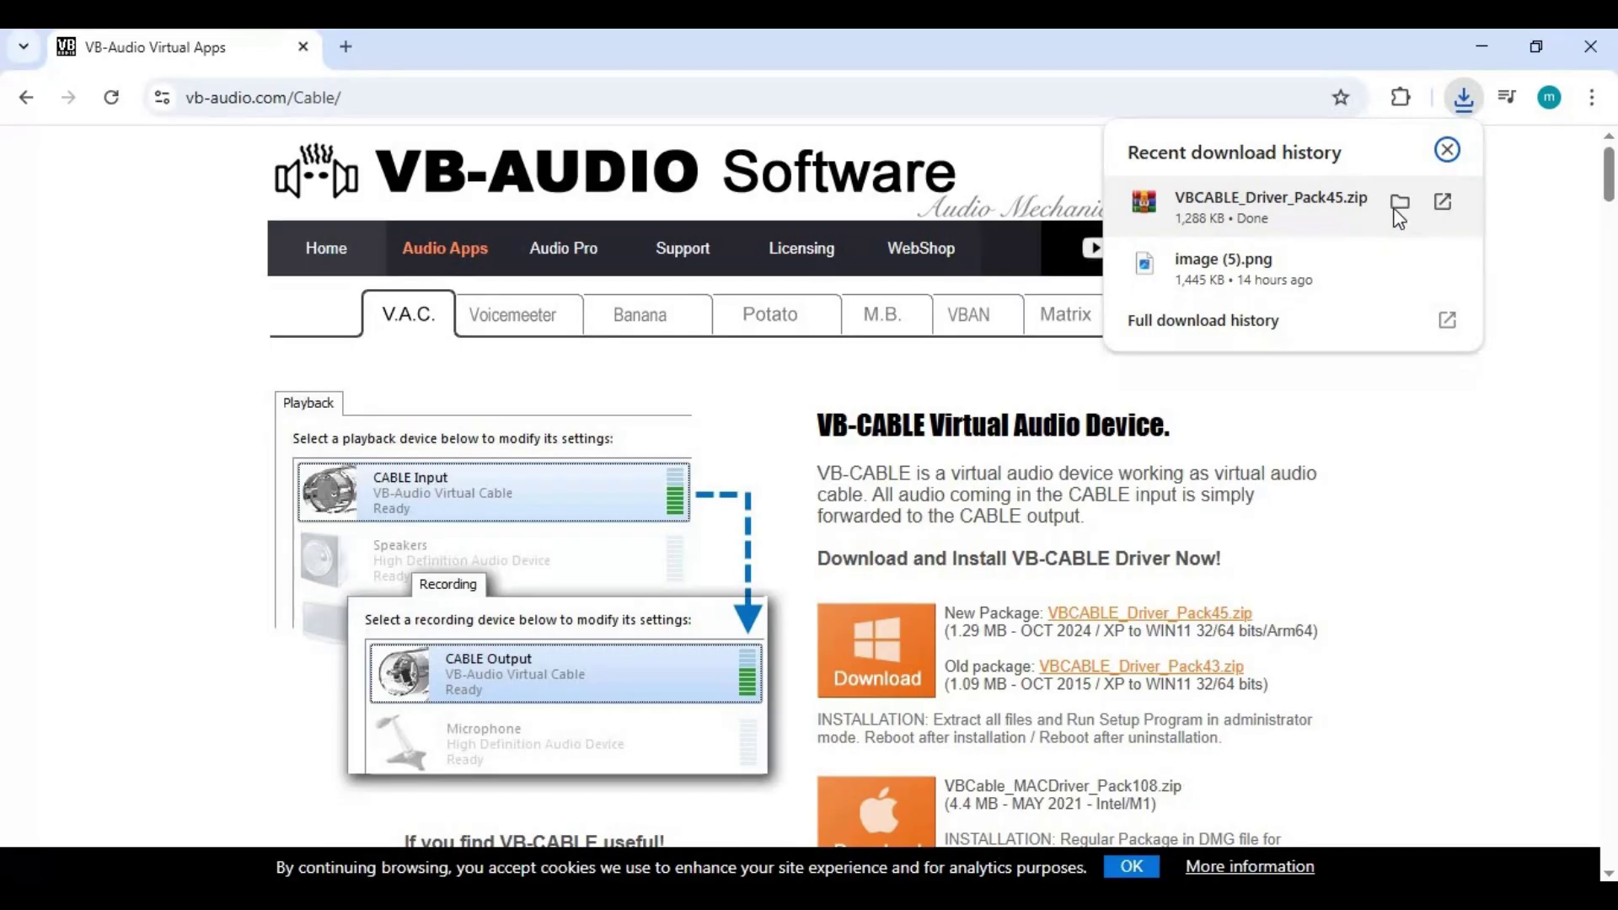
{"action": "left_click", "coordinate": [1402, 202]}
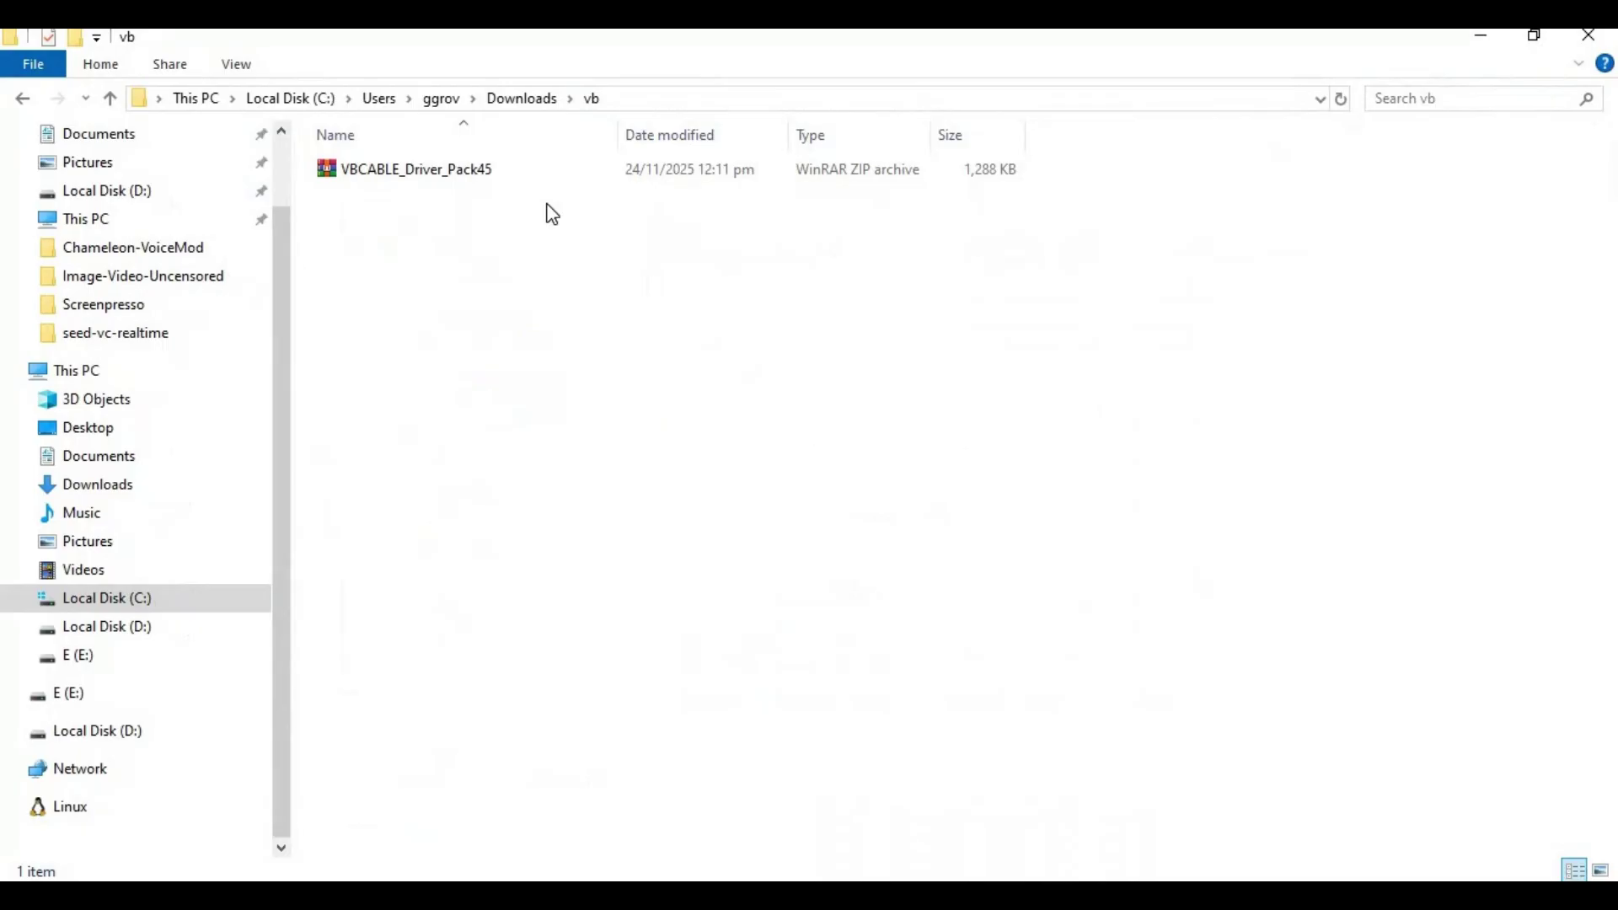
Extract the VBCABLE_Driver_Pack45 archive into the current vb folder and look through the extracted files
{"action": "right_click", "coordinate": [393, 170]}
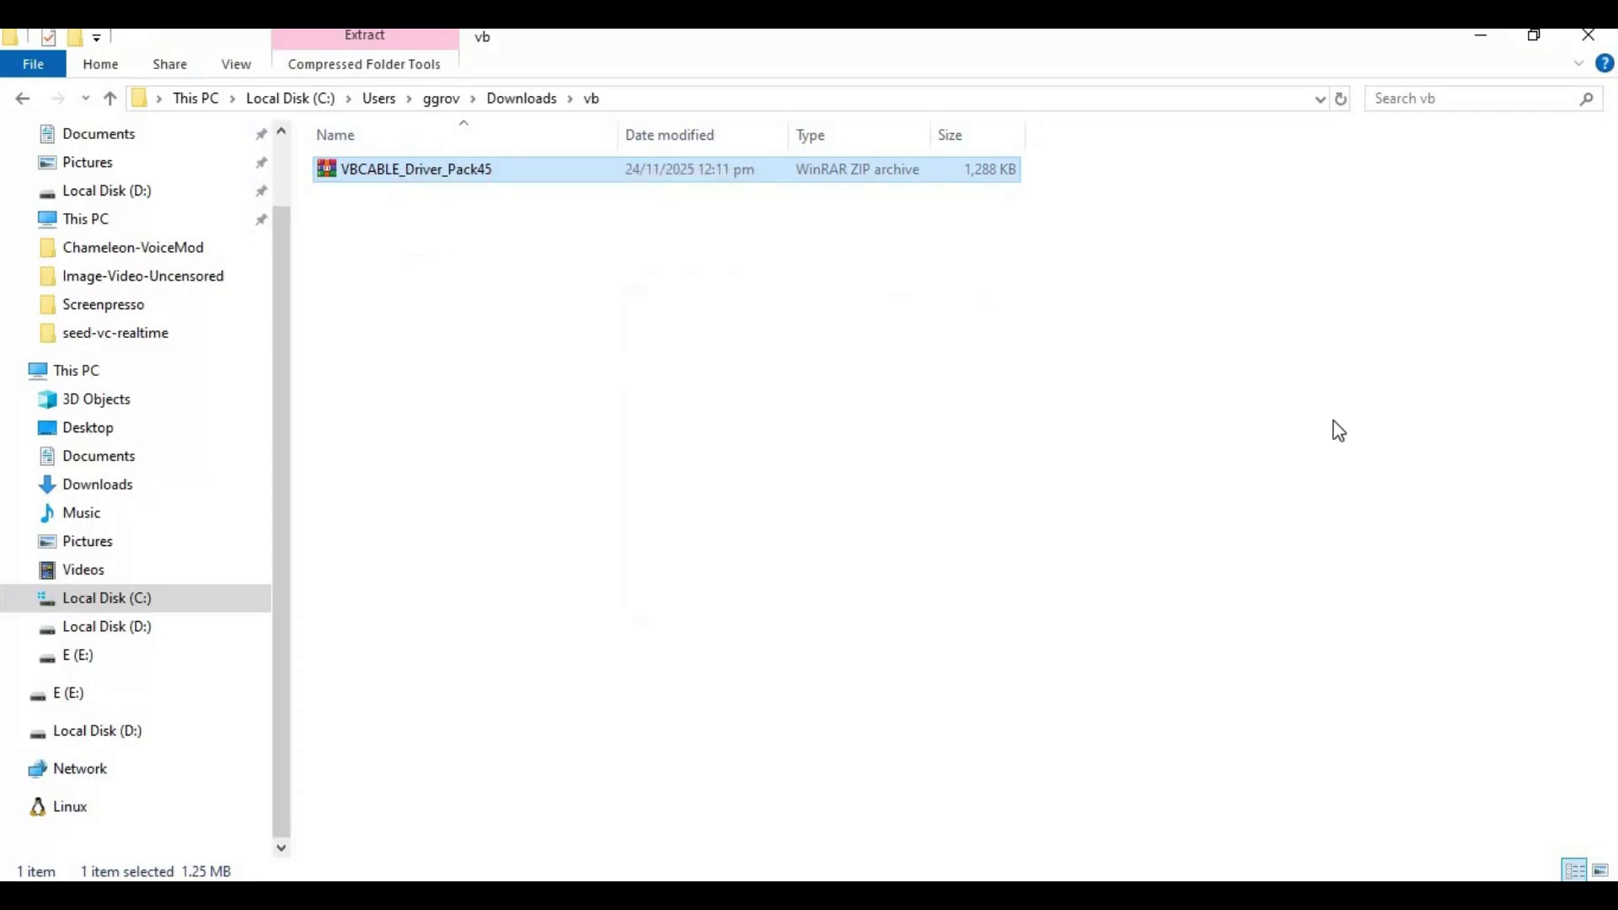
{"action": "scroll", "coordinate": [1159, 461], "scroll_direction": "down", "scroll_amount": 1}
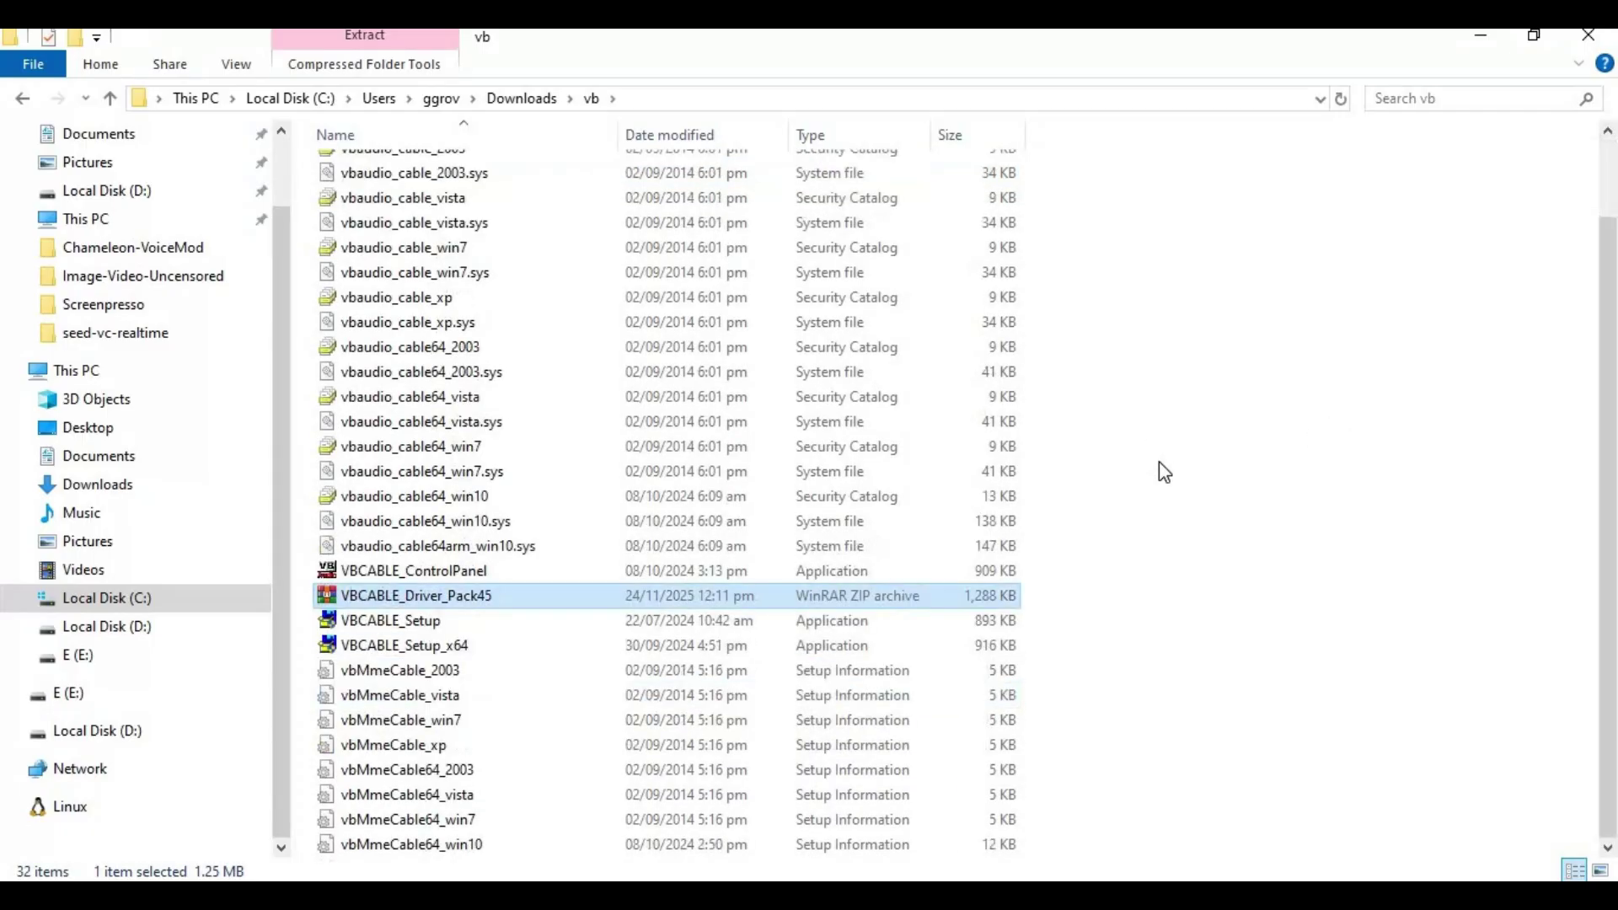
{"action": "scroll", "coordinate": [615, 774], "scroll_direction": "up", "scroll_amount": 1}
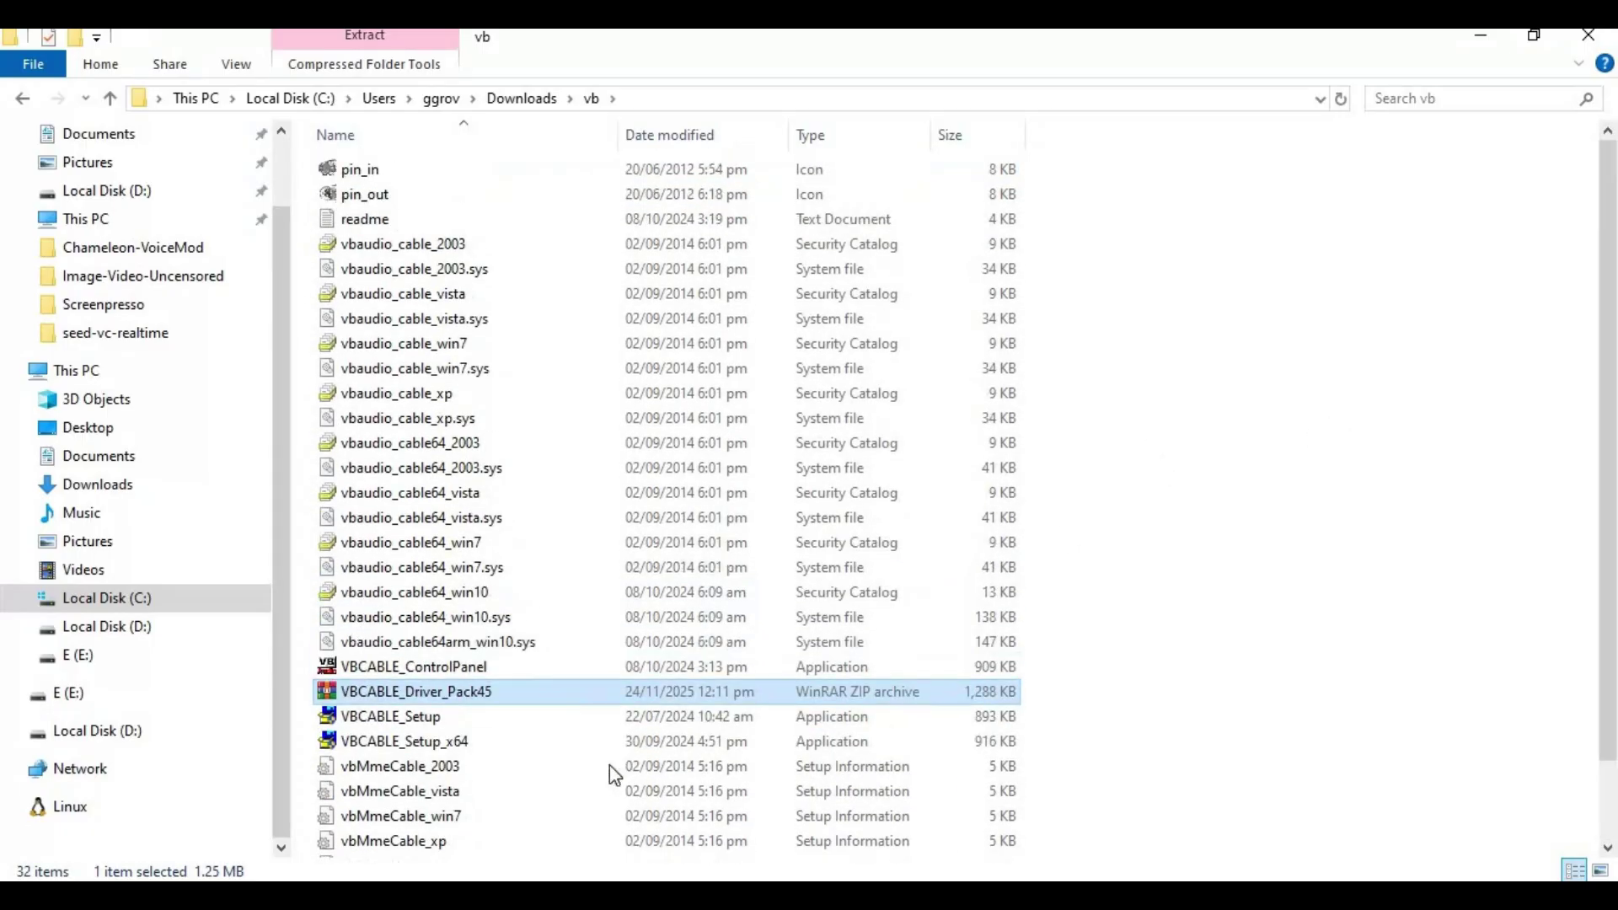
Run VBCABLE_Setup_x64 as administrator, then close the driver installer and the vb folder without removing the driver
{"action": "right_click", "coordinate": [433, 746]}
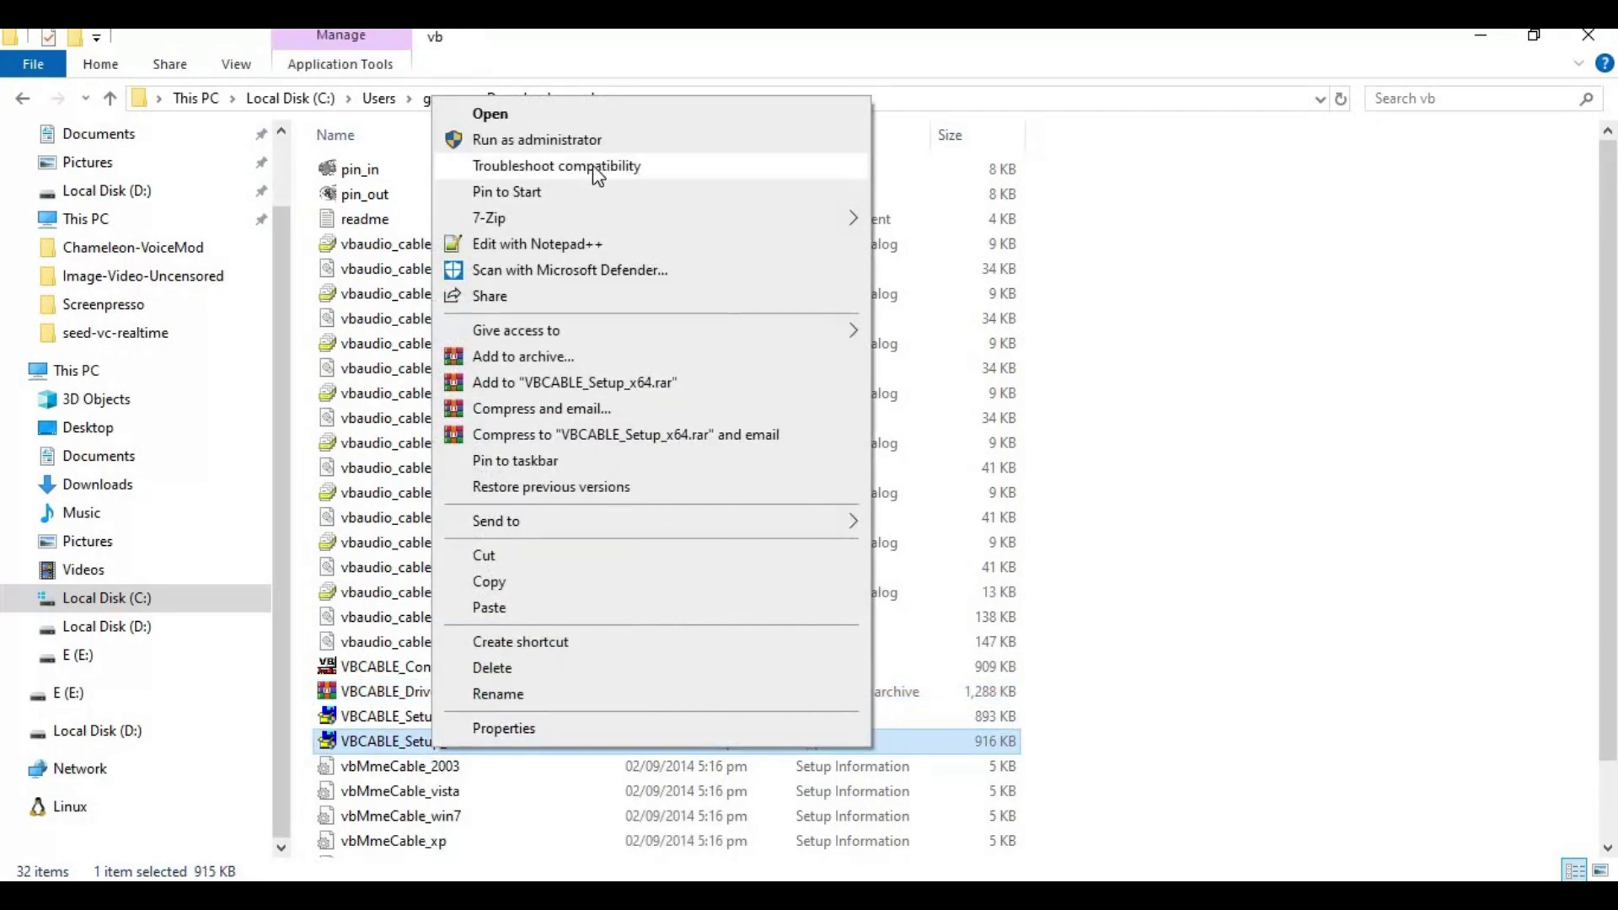
{"action": "left_click", "coordinate": [587, 142]}
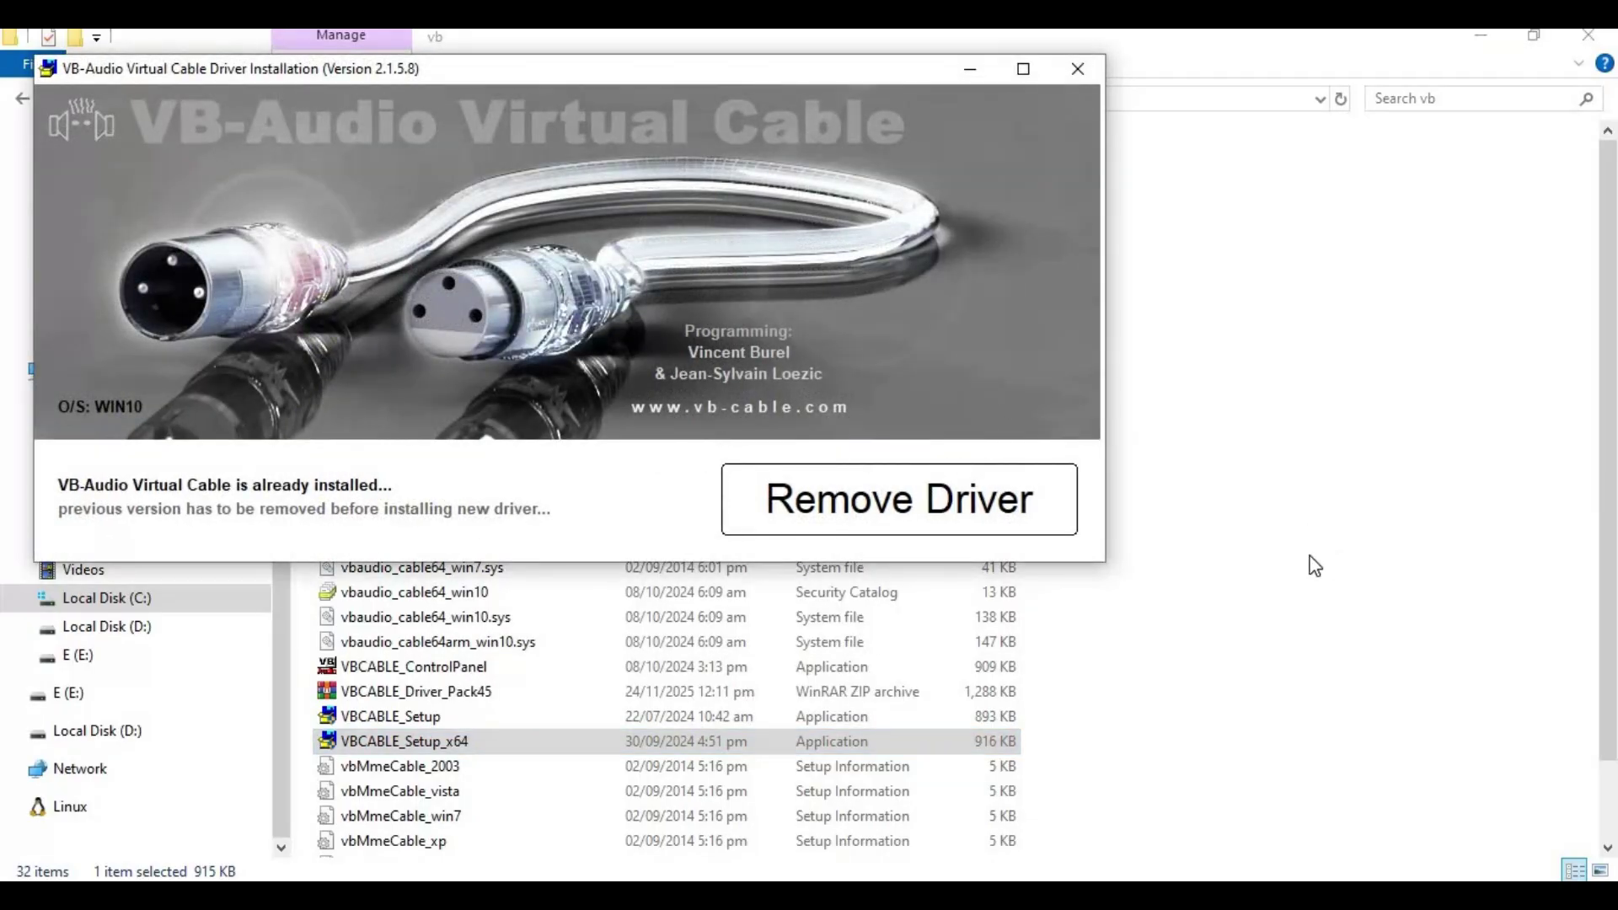
{"action": "left_click", "coordinate": [1087, 78]}
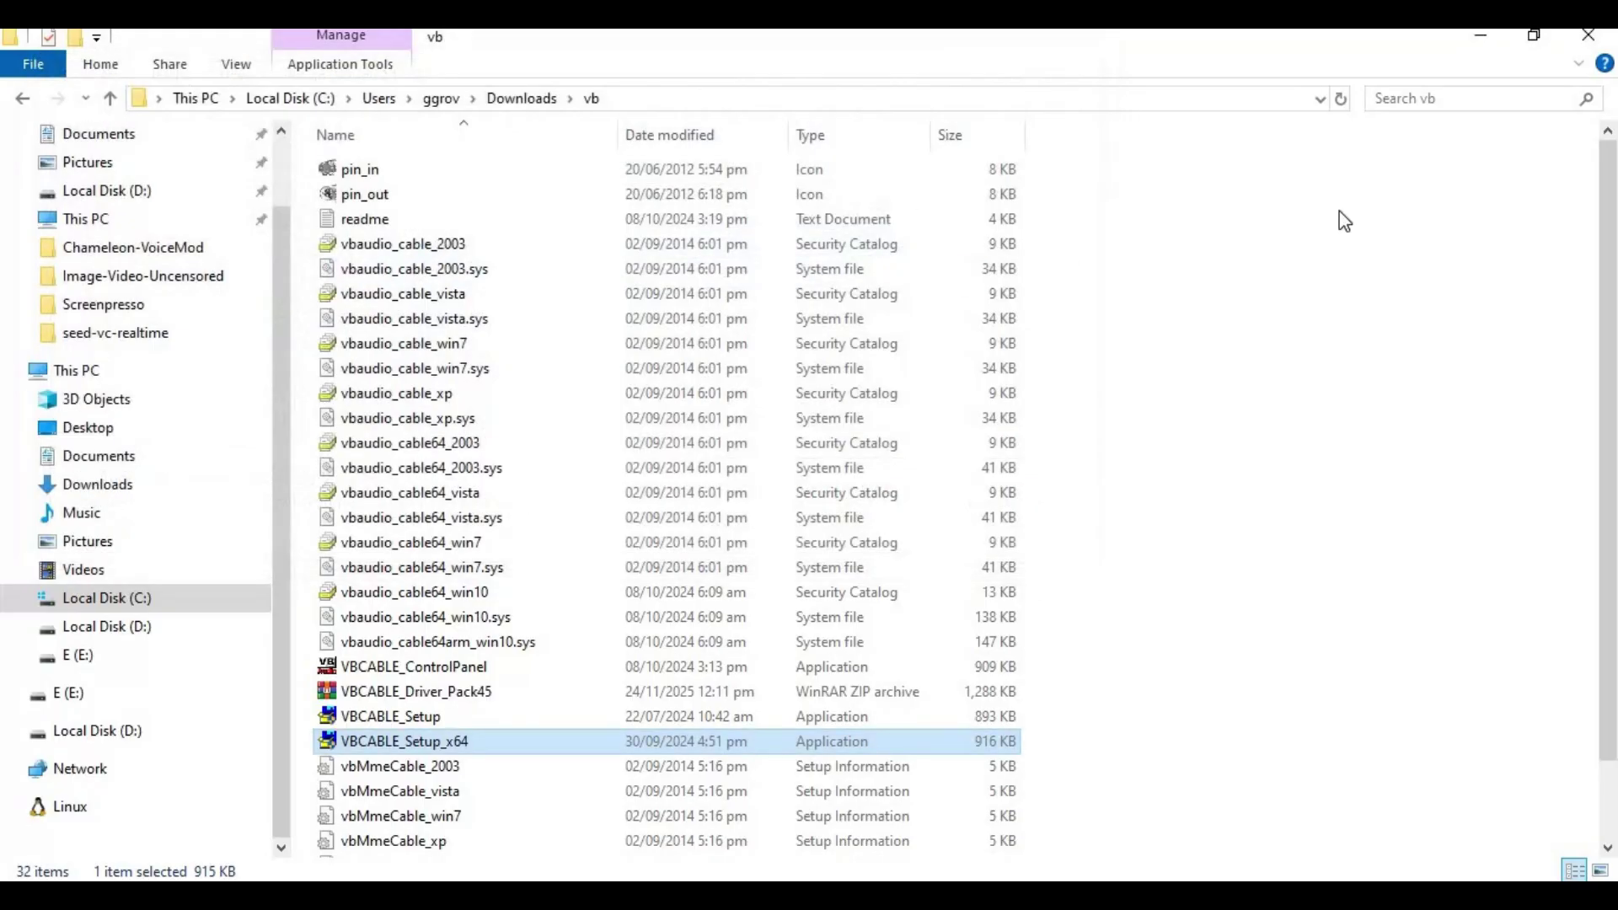
{"action": "left_click", "coordinate": [1588, 42]}
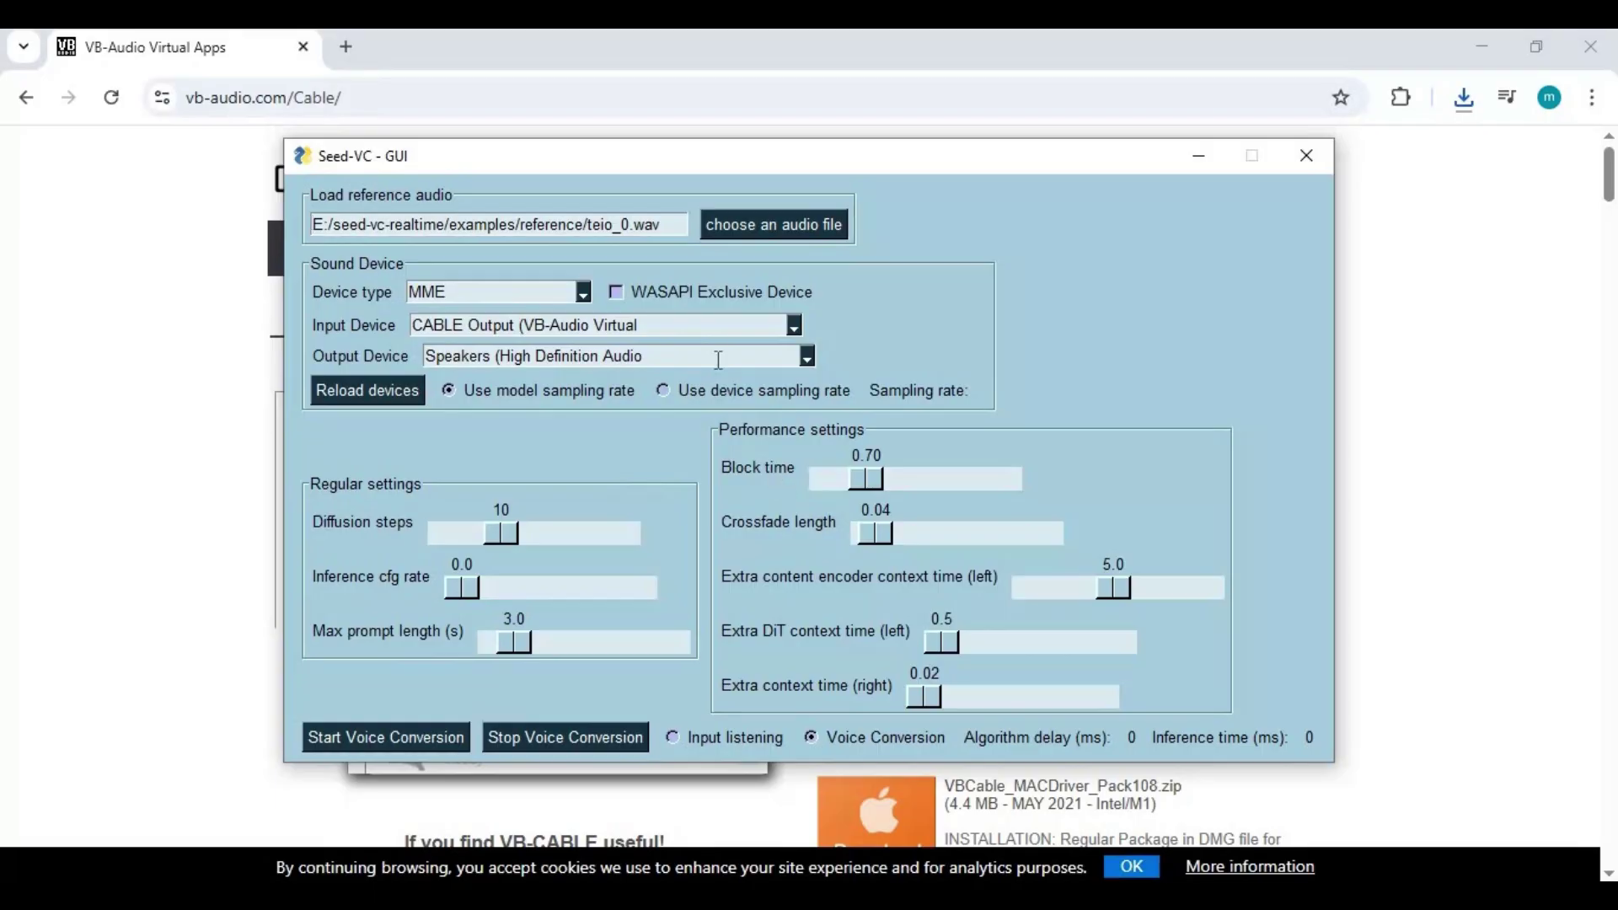
In Seed-VC, load trump_0.wav as the reference audio and highlight the CABLE Output input device
{"action": "left_click_drag", "start_coordinate": [549, 215], "coordinate": [690, 221]}
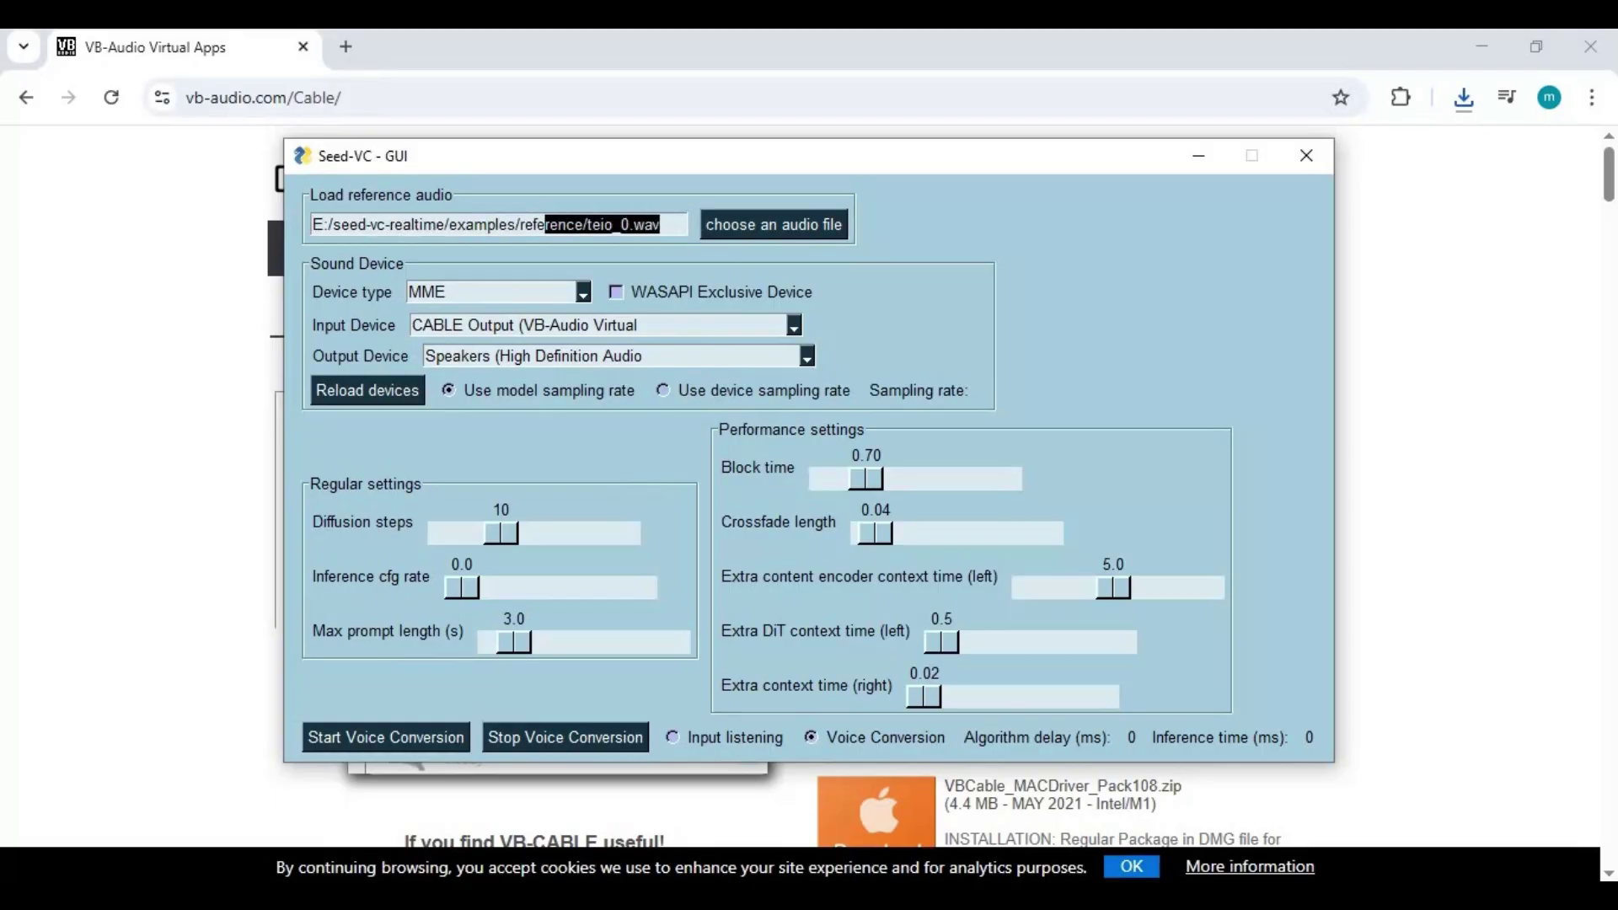
{"action": "left_click", "coordinate": [773, 227]}
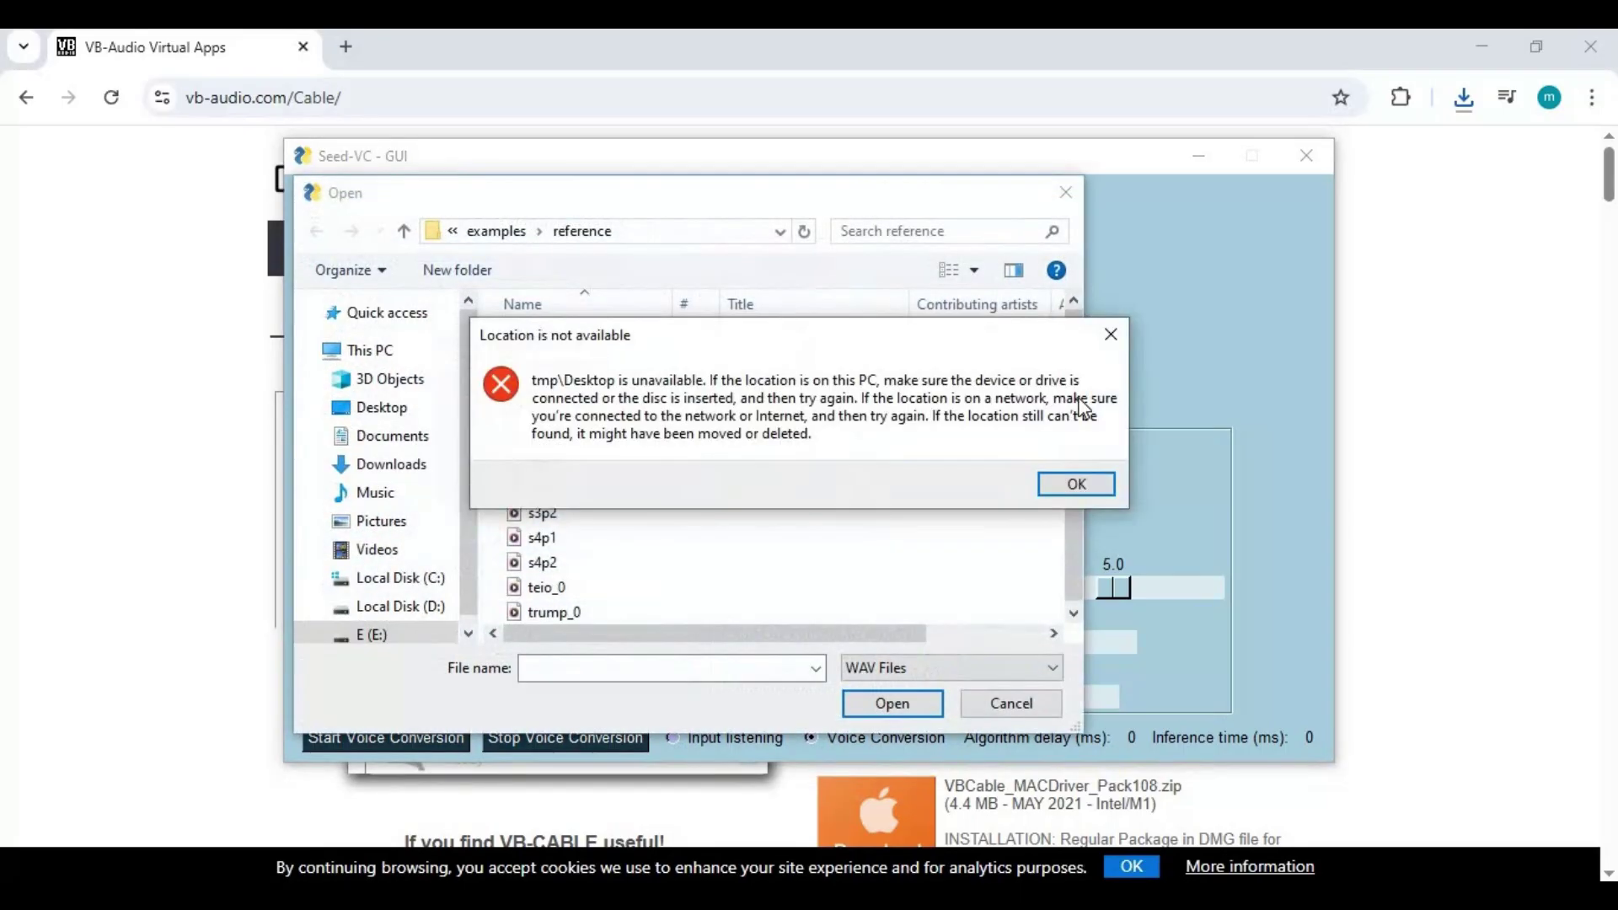
{"action": "left_click", "coordinate": [1093, 487]}
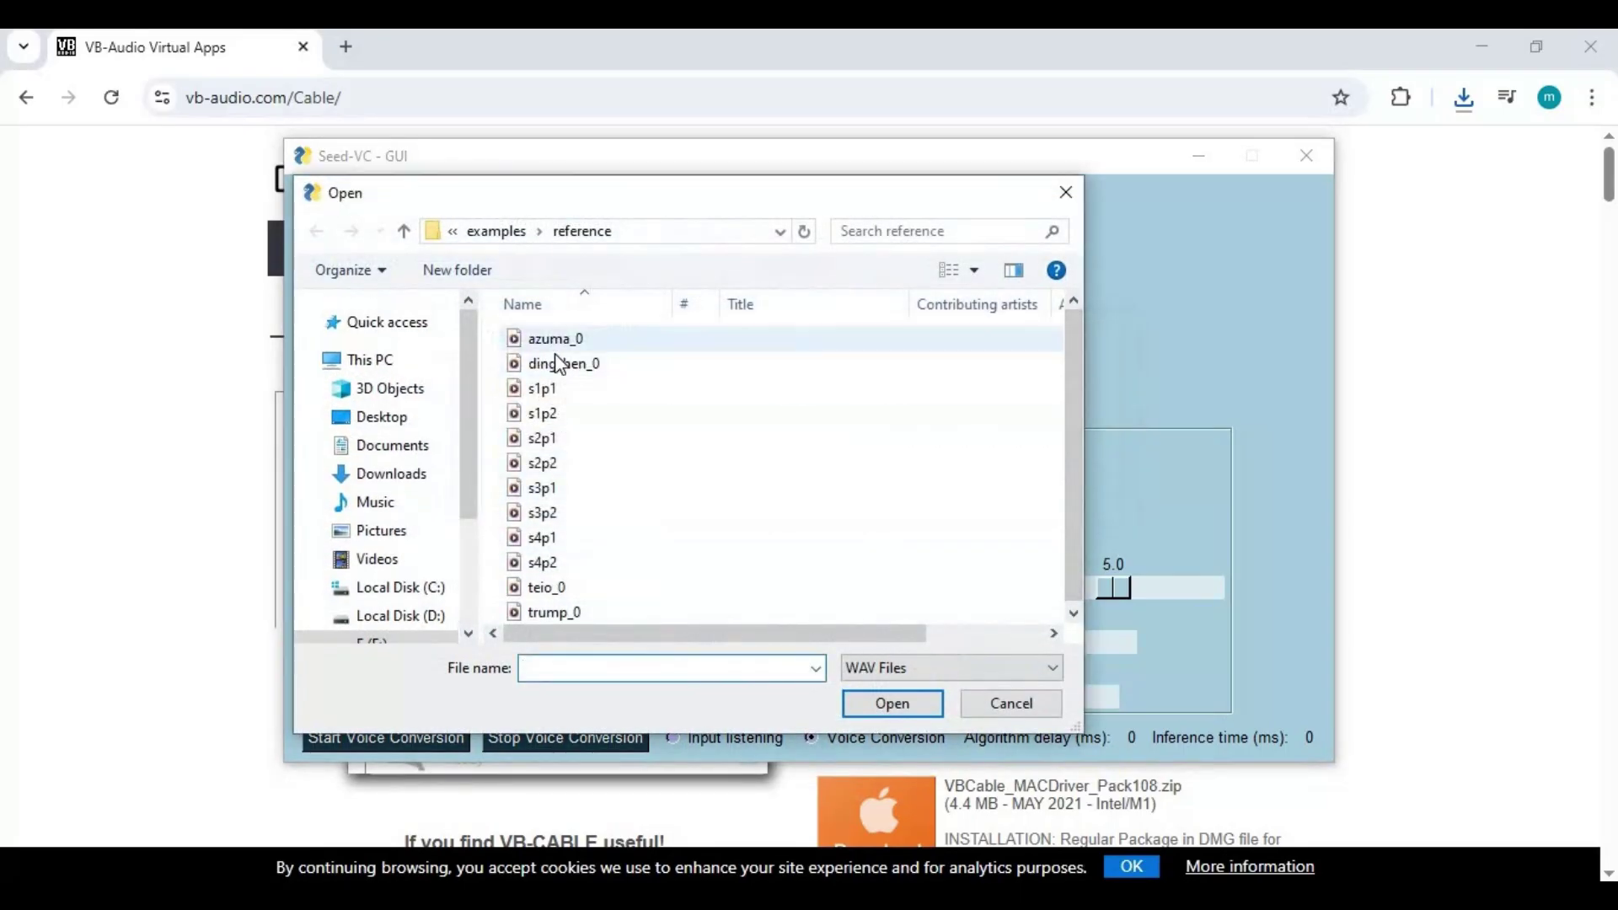
{"action": "double_click", "coordinate": [556, 610]}
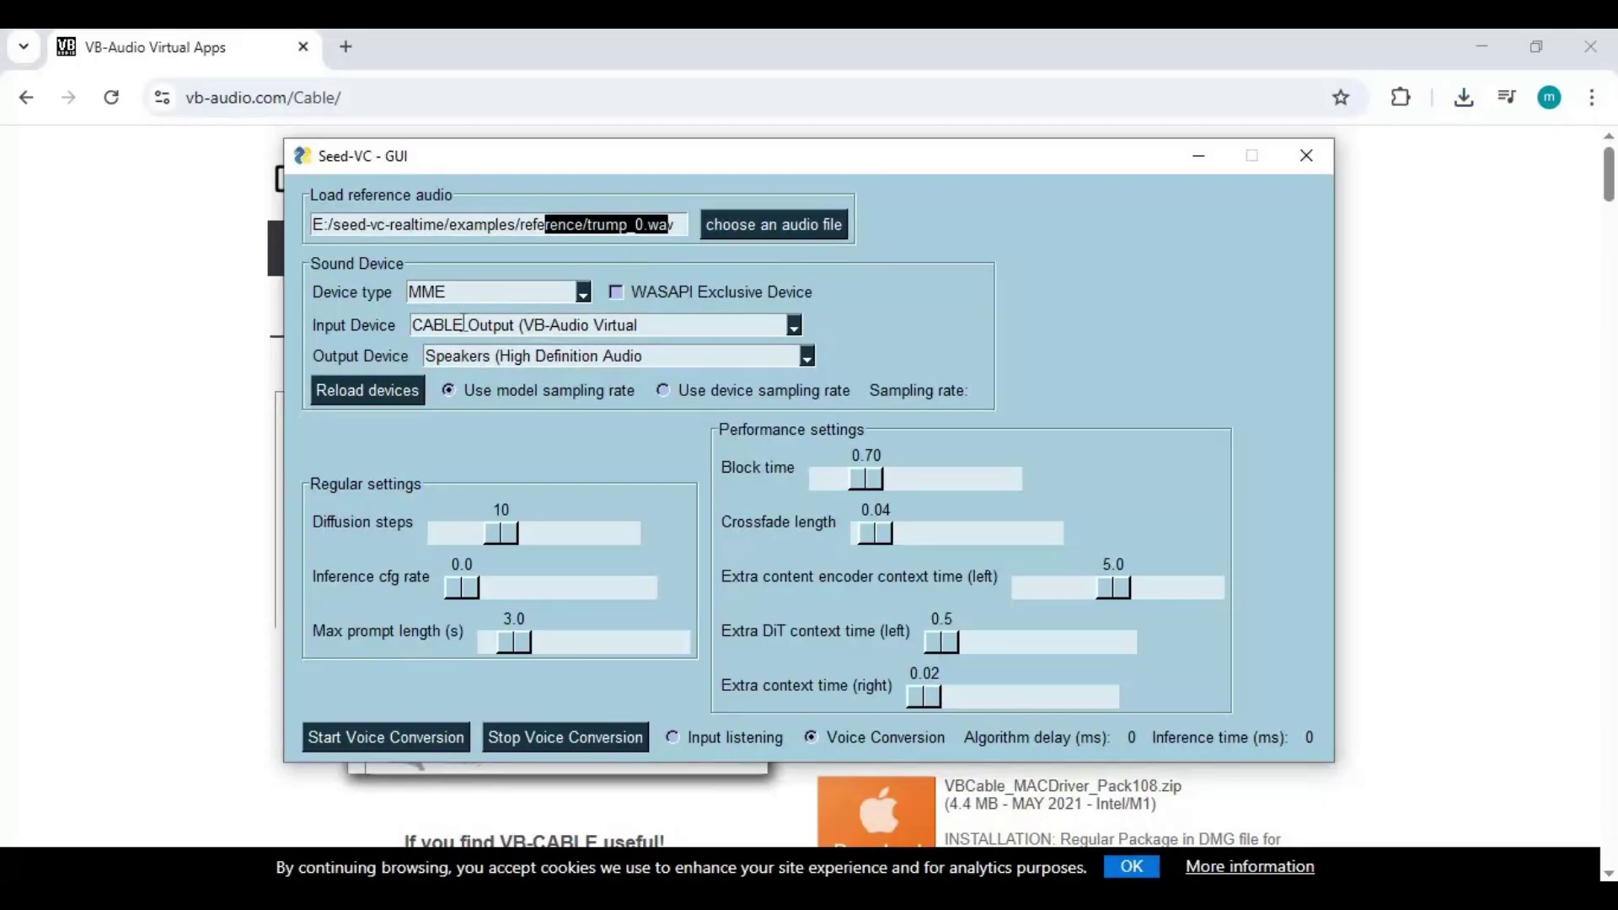
{"action": "left_click_drag", "start_coordinate": [425, 323], "coordinate": [371, 325]}
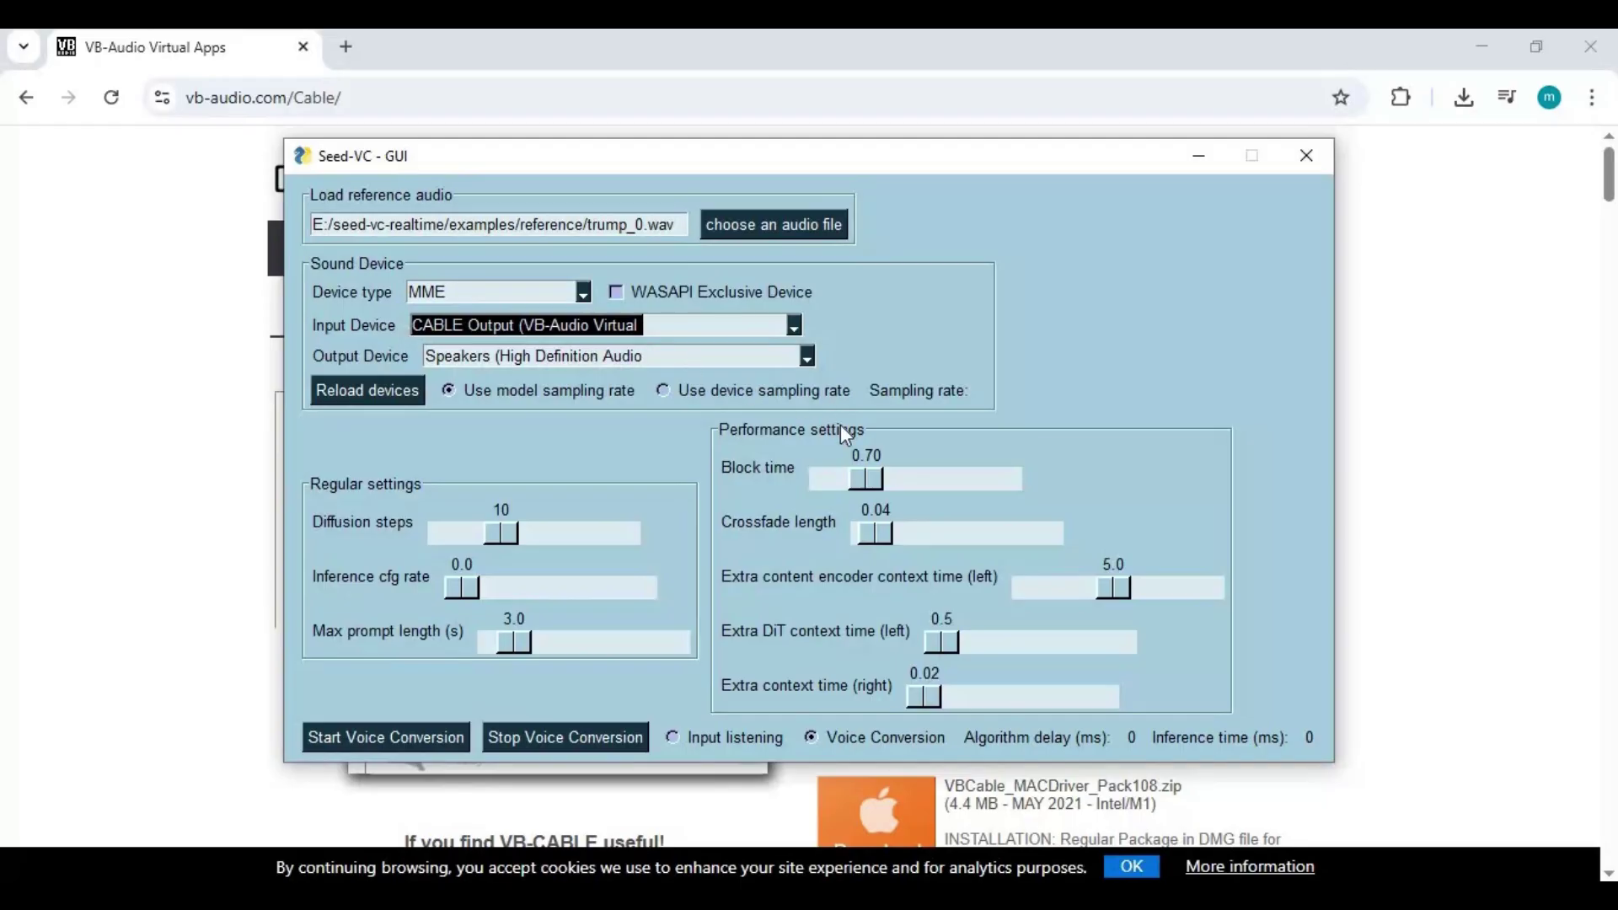
Set the input device to Microphone (ManyCam Virtual Mic) and the output device to CABLE Input (VB-Audio Virtual C)
{"action": "left_click", "coordinate": [792, 326]}
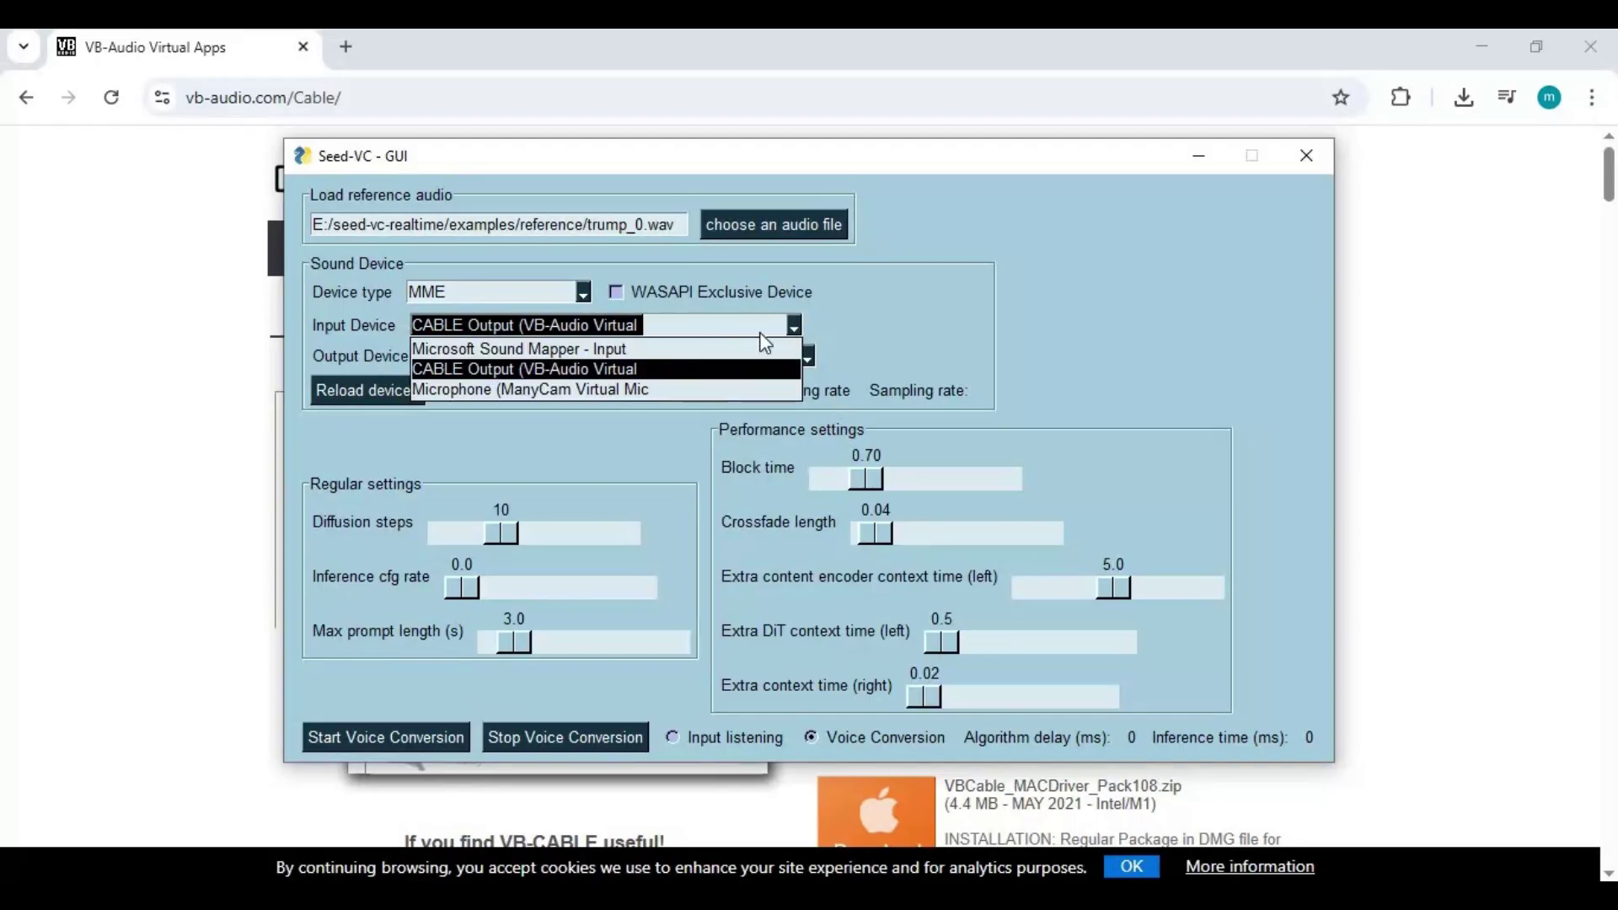
{"action": "left_click", "coordinate": [484, 389]}
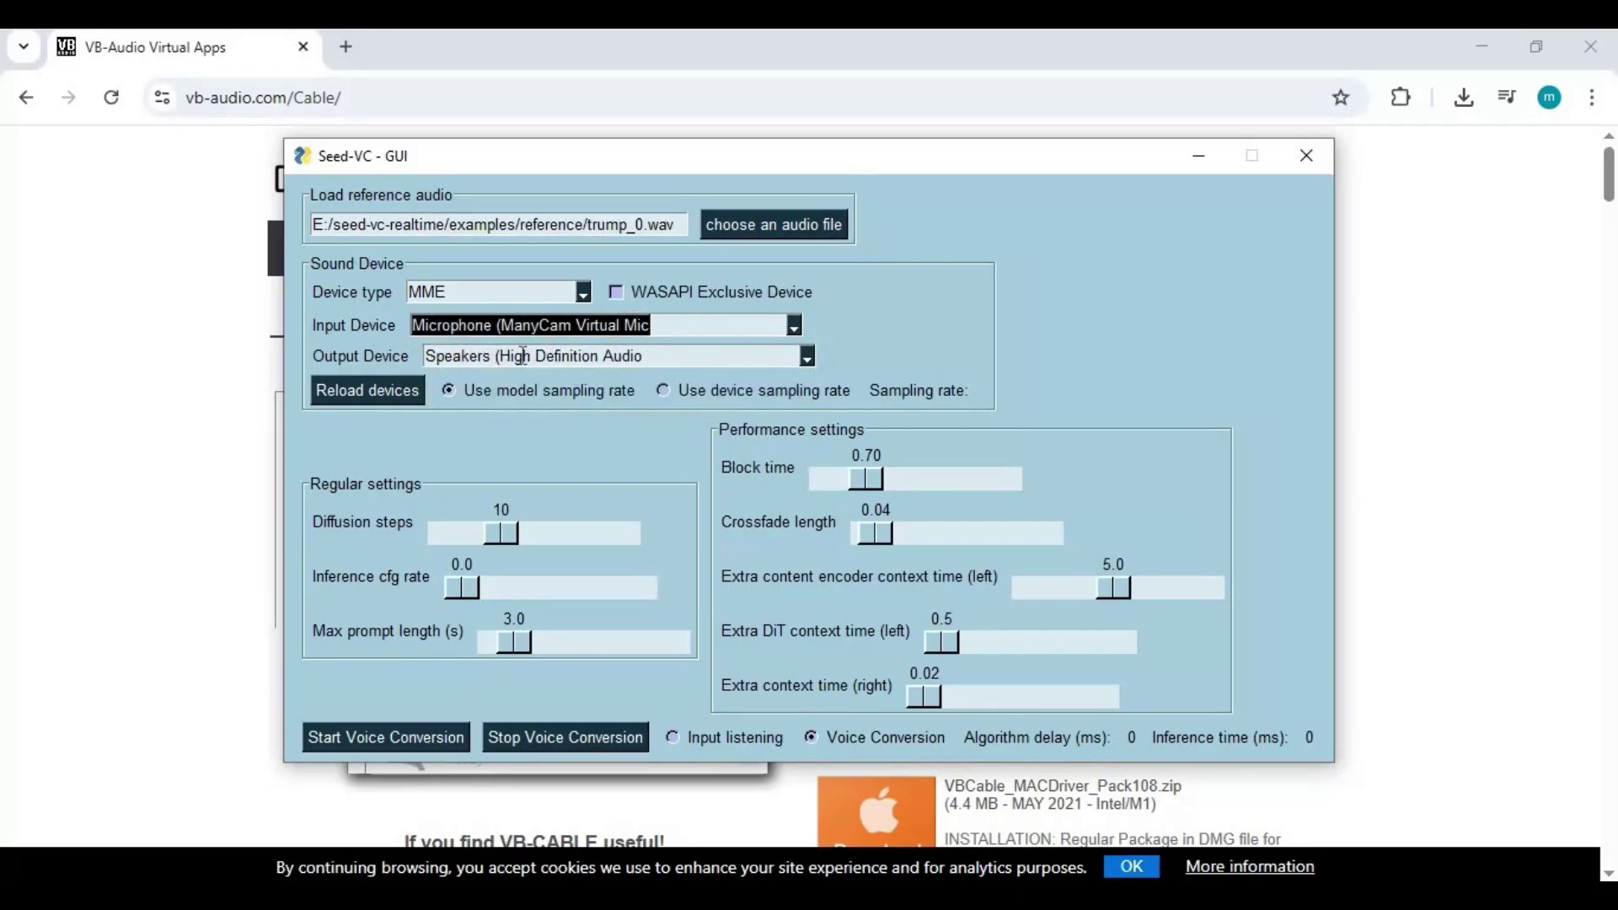
{"action": "left_click", "coordinate": [808, 355]}
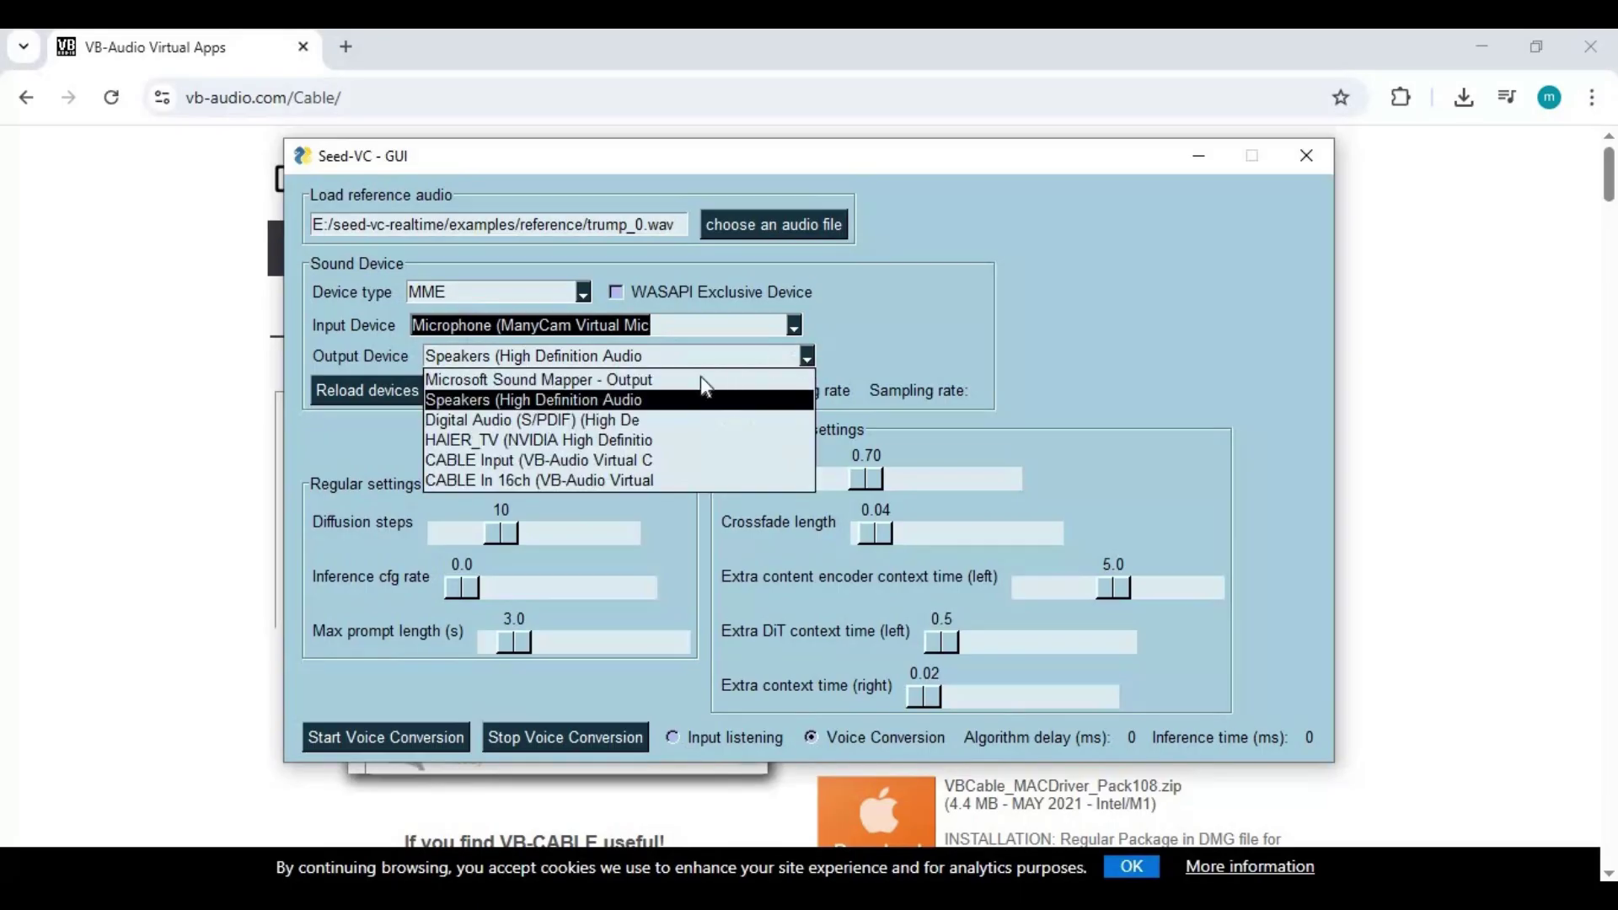
{"action": "left_click", "coordinate": [548, 460]}
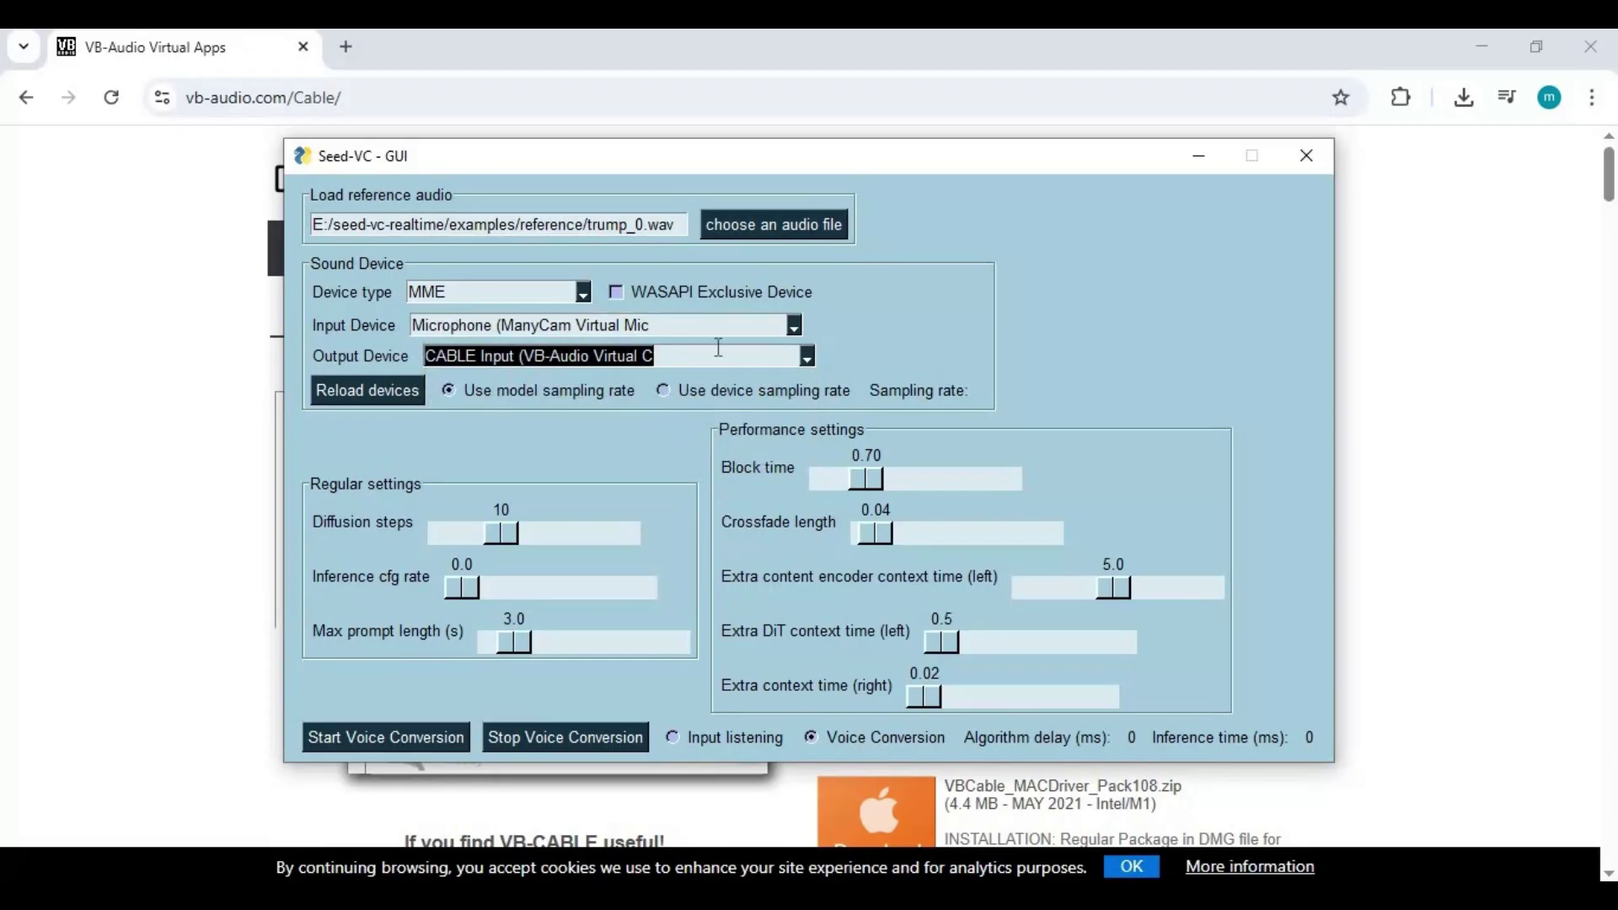
Set the input device to CABLE Output and the output device to Speakers (High Definition Audio), and start voice conversion
{"action": "left_click", "coordinate": [591, 361]}
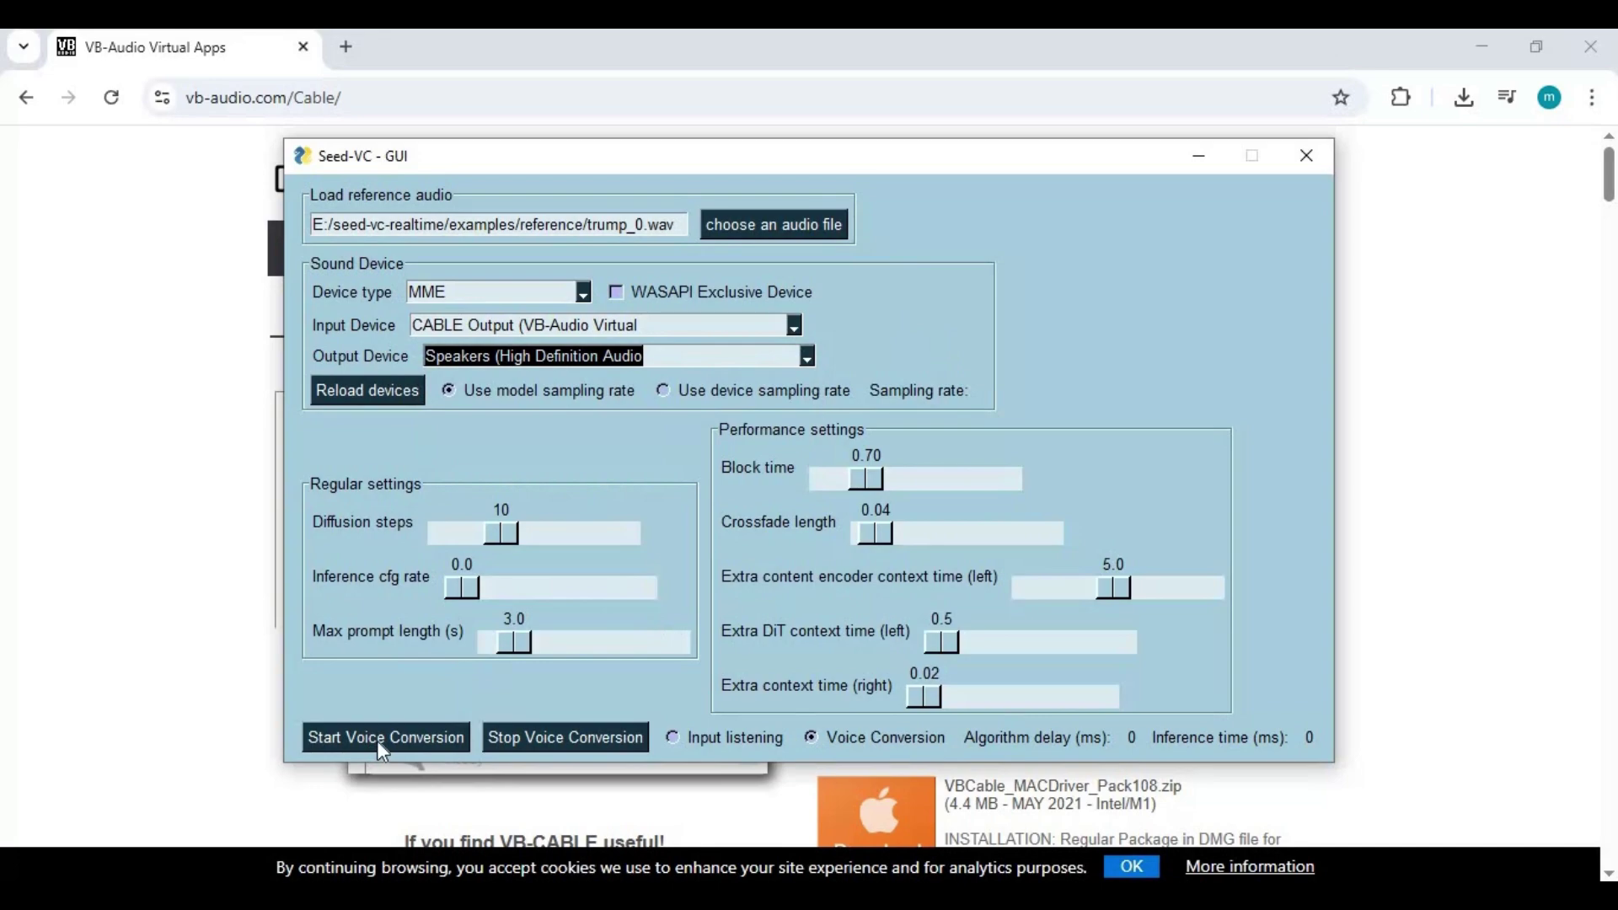
{"action": "left_click", "coordinate": [377, 741]}
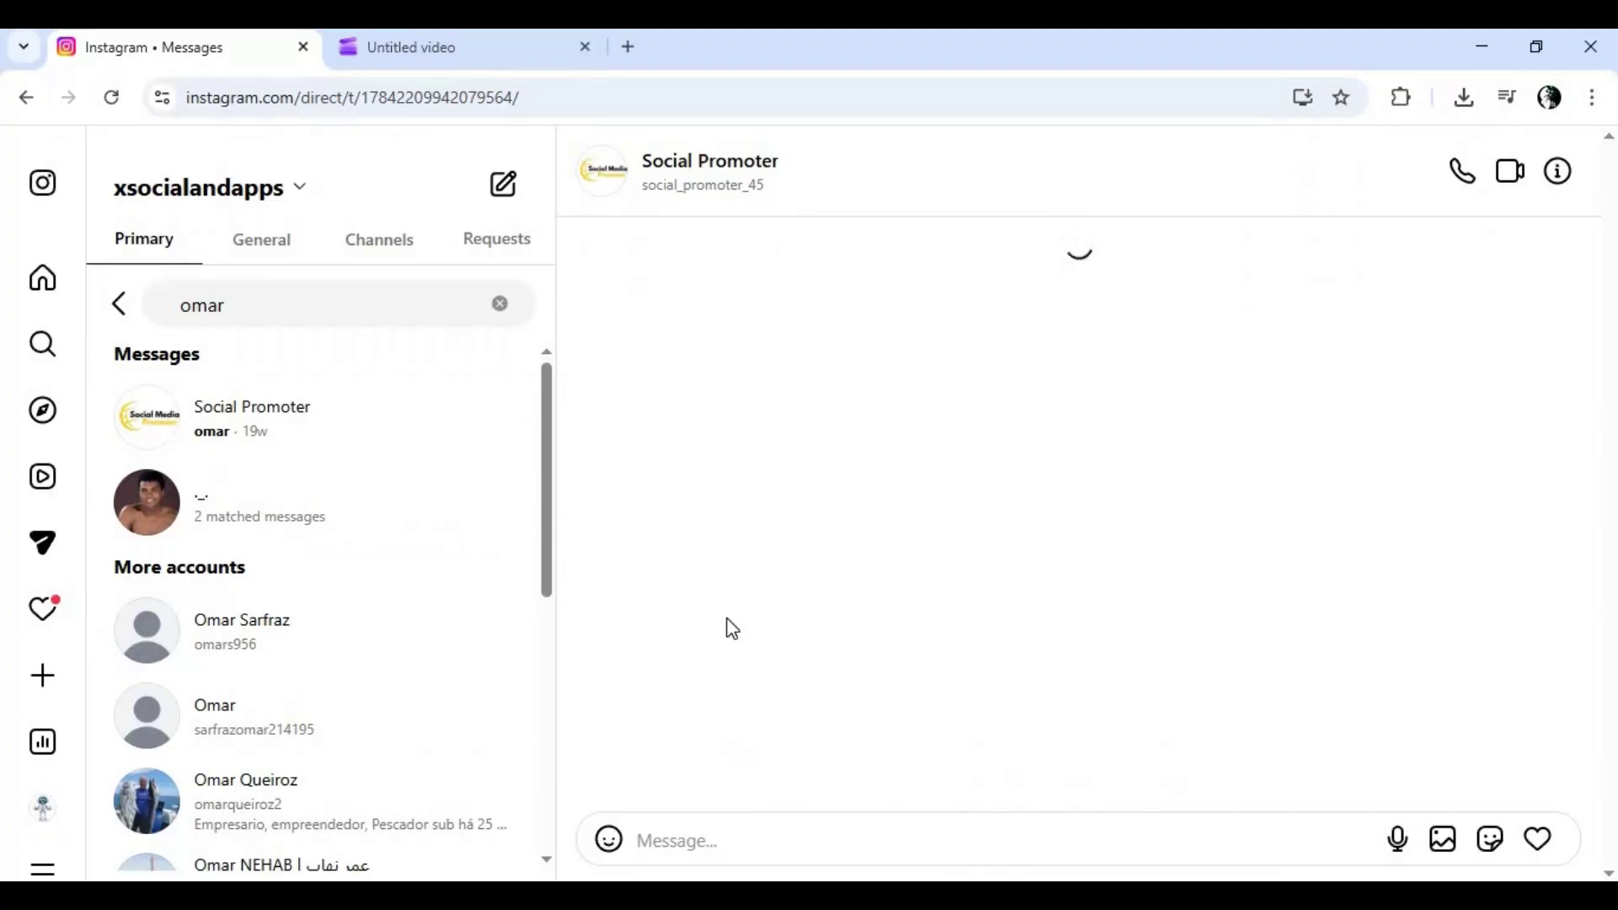
Start an Instagram voice call from the Social Promoter chat with Default - CABLE Output (VB-Audio Virtual Cable) as the microphone
{"action": "left_click", "coordinate": [1463, 175]}
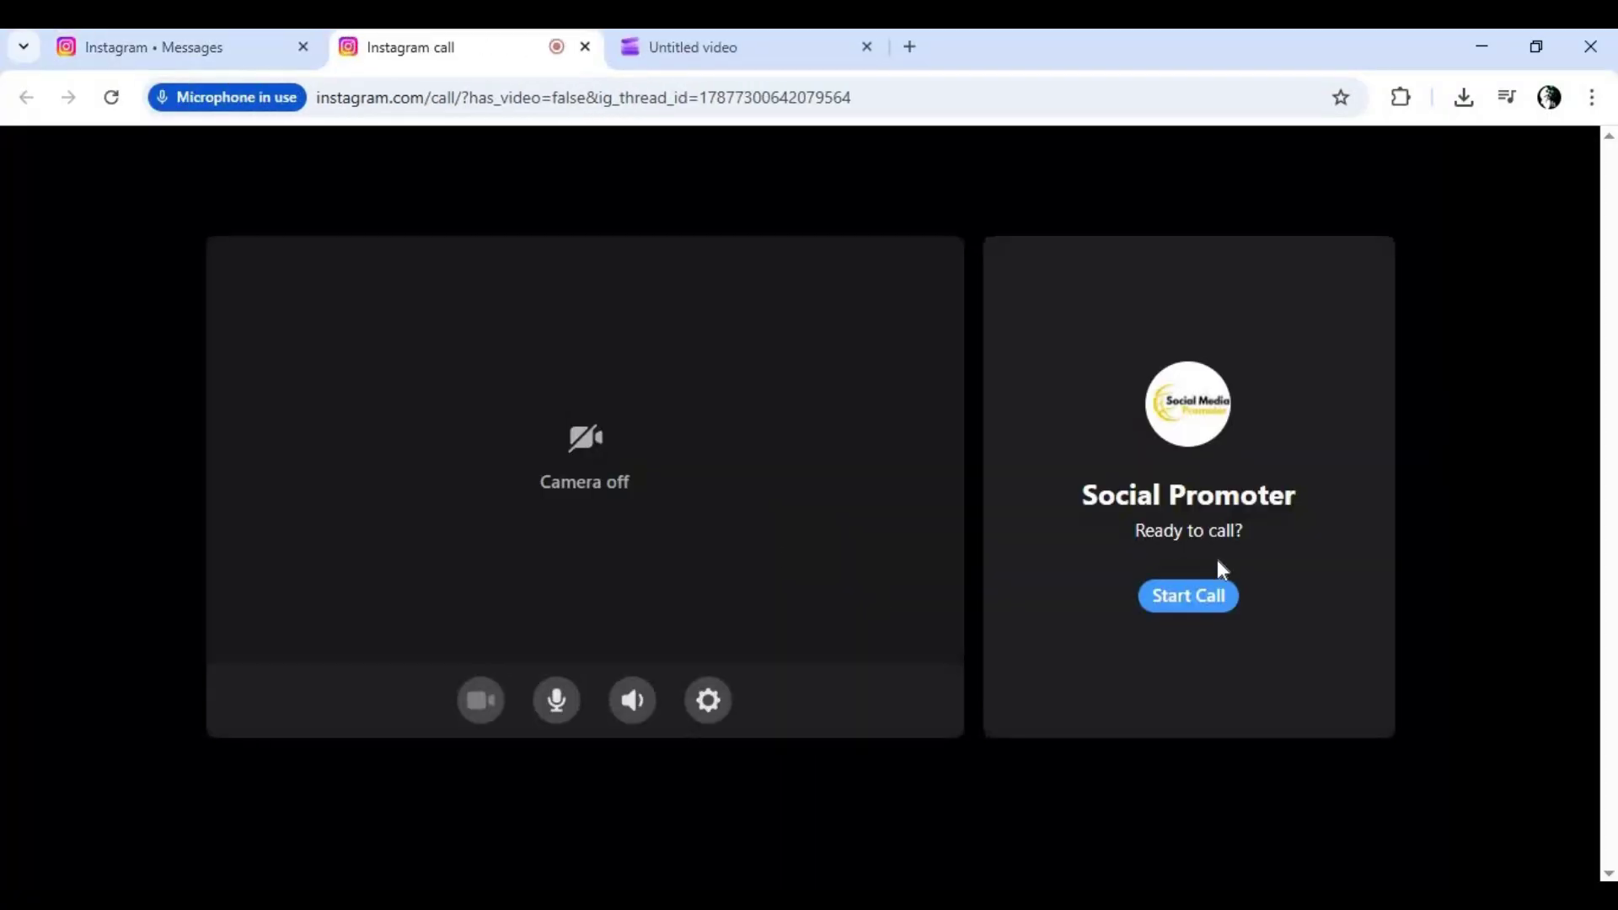
{"action": "left_click", "coordinate": [709, 713]}
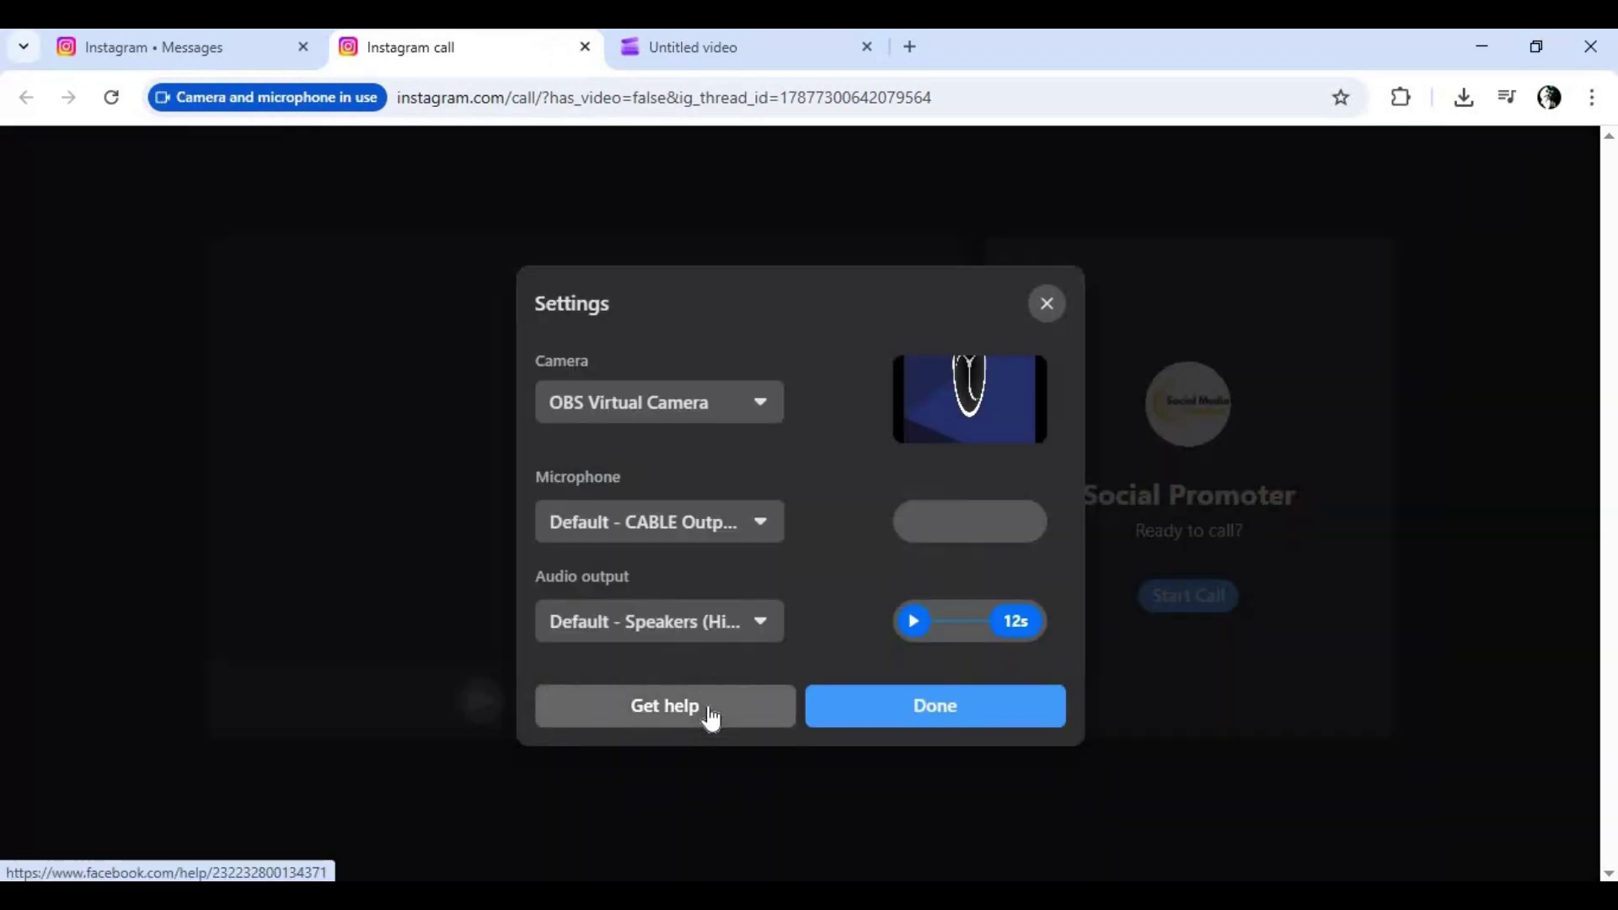
{"action": "left_click", "coordinate": [702, 411]}
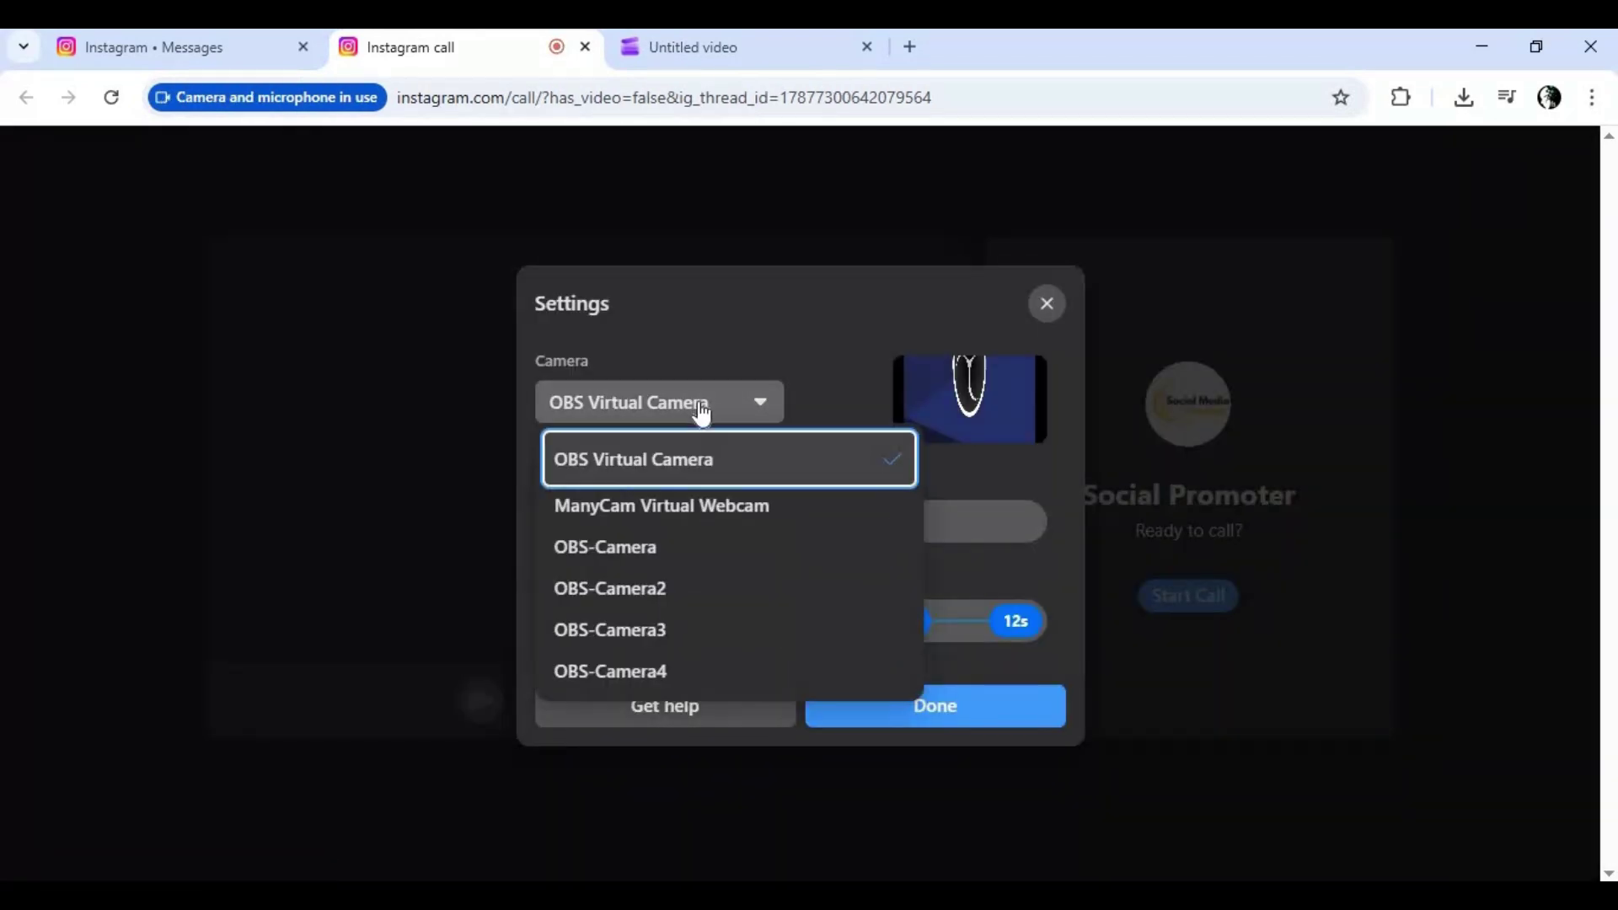
{"action": "left_click", "coordinate": [704, 415]}
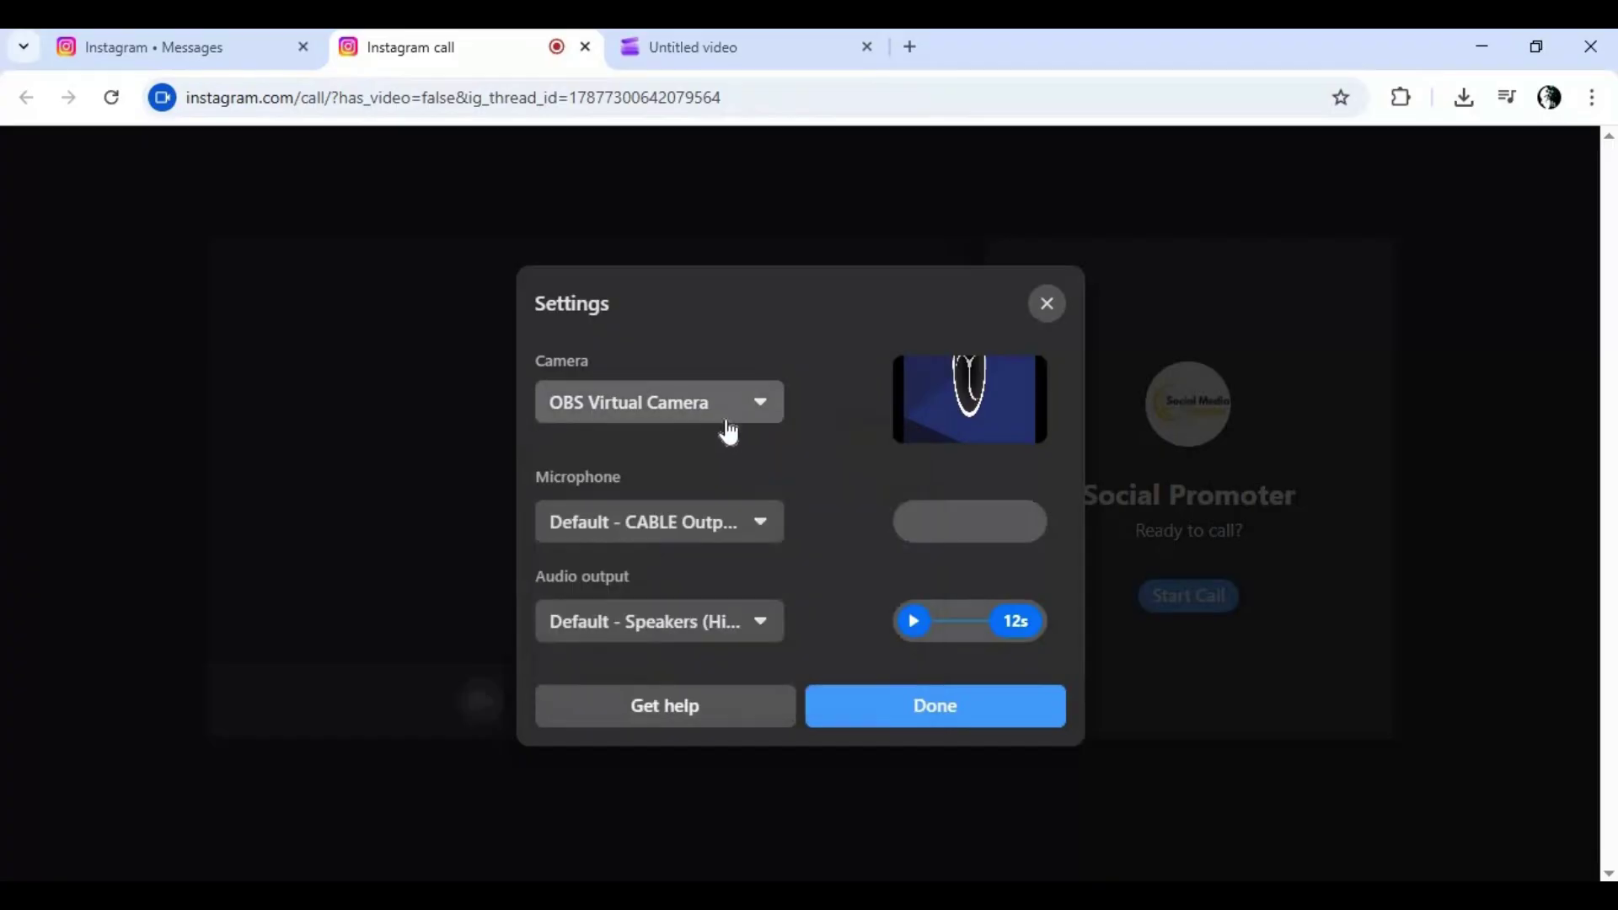
{"action": "left_click", "coordinate": [625, 533]}
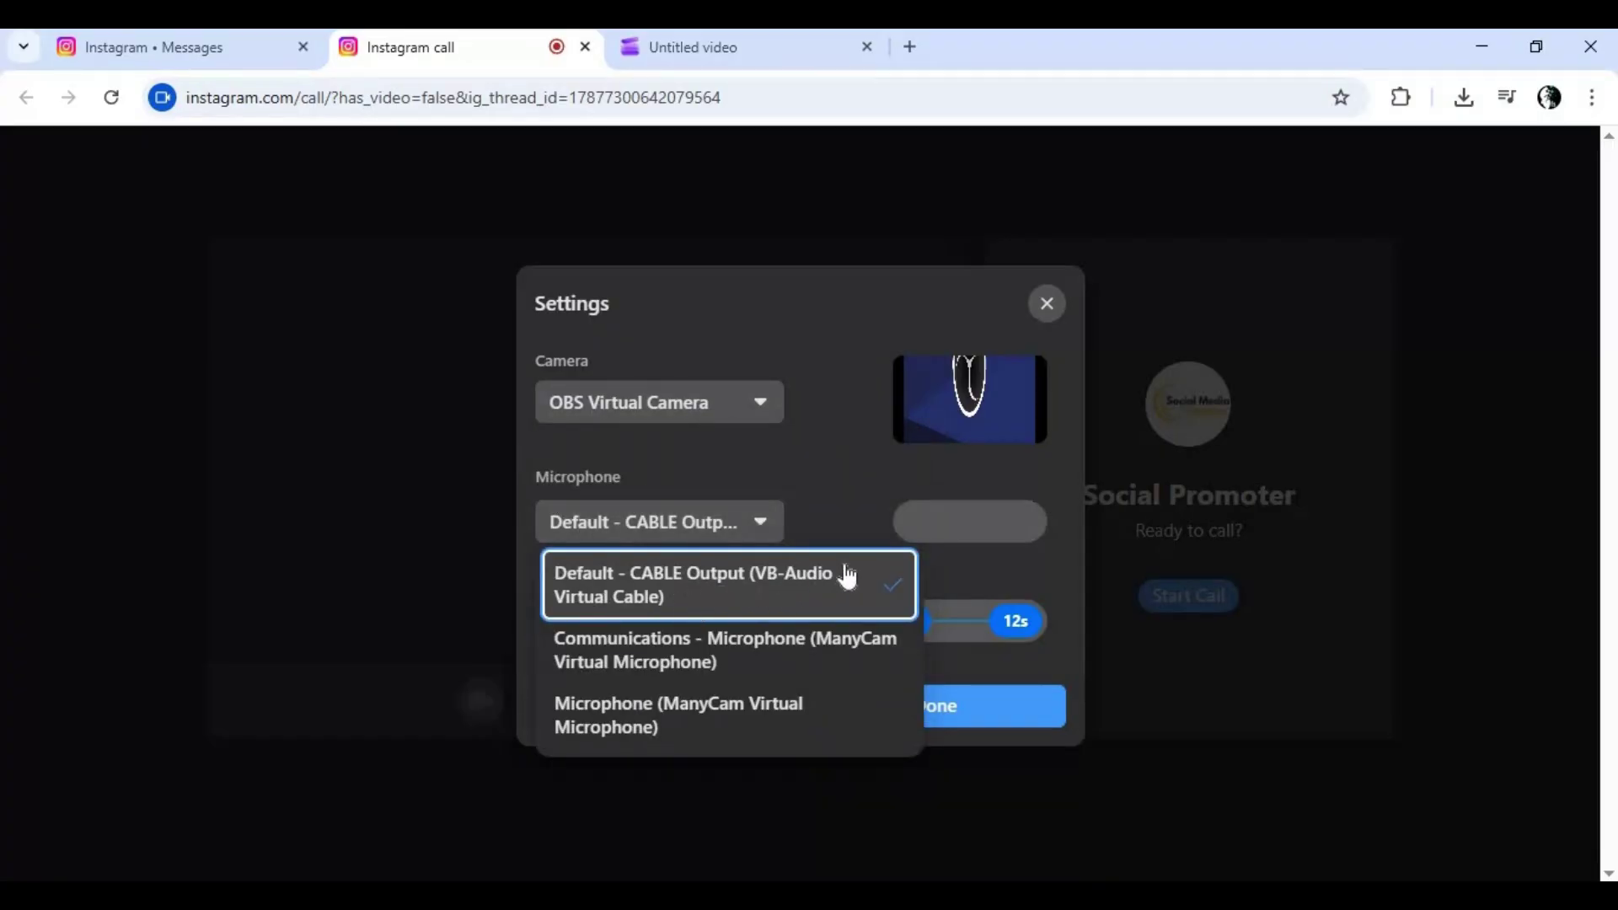
{"action": "left_click", "coordinate": [822, 592]}
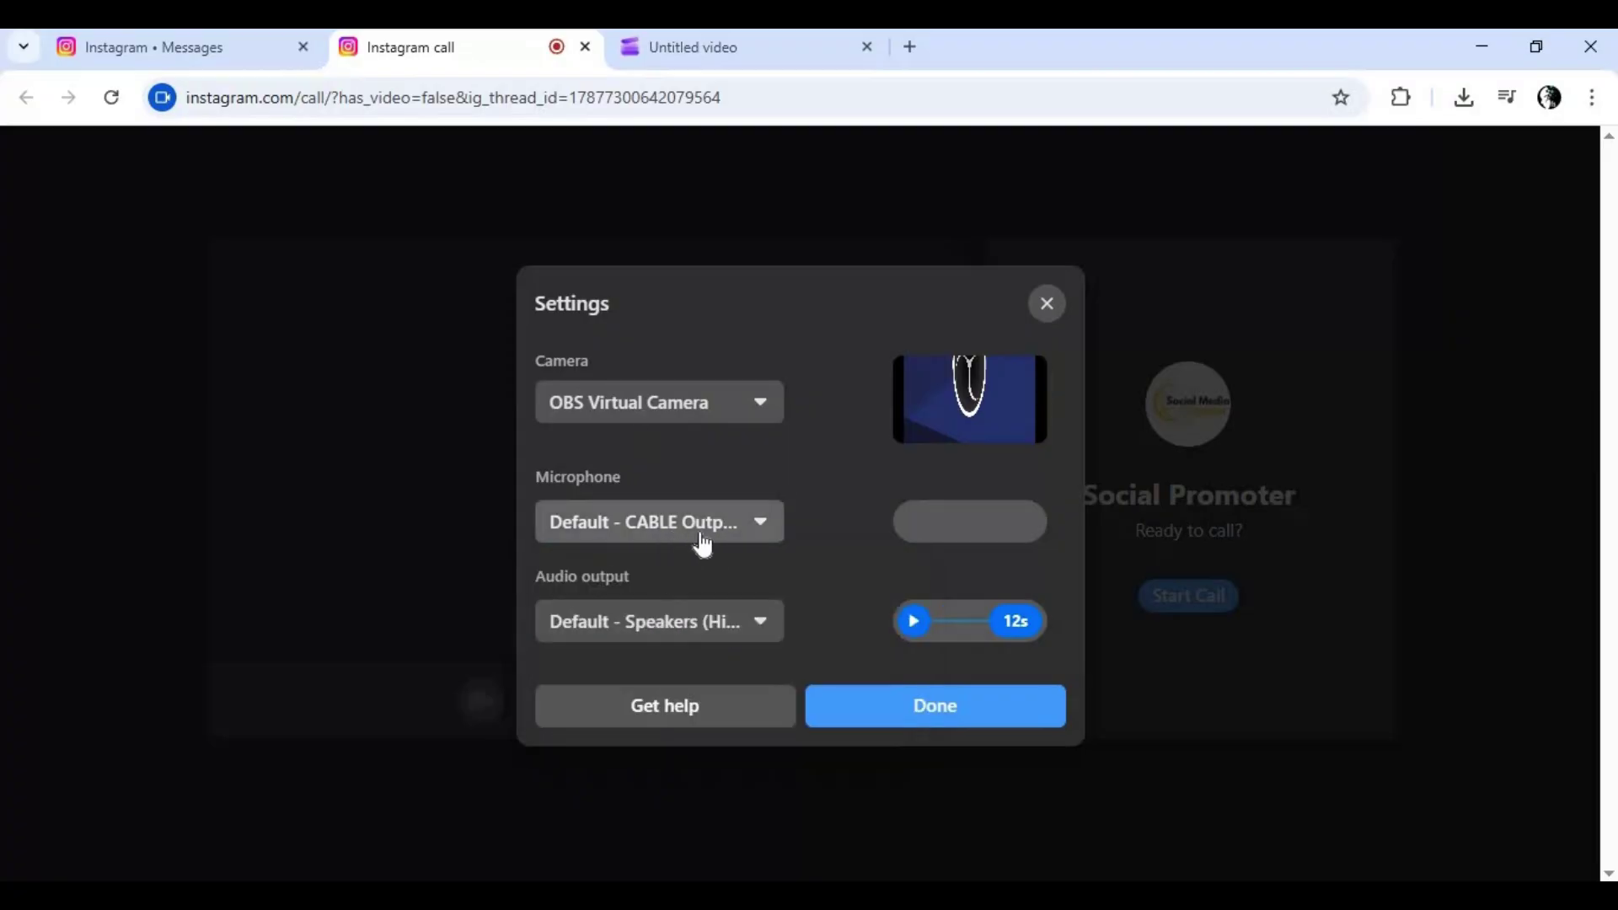
{"action": "left_click", "coordinate": [957, 728]}
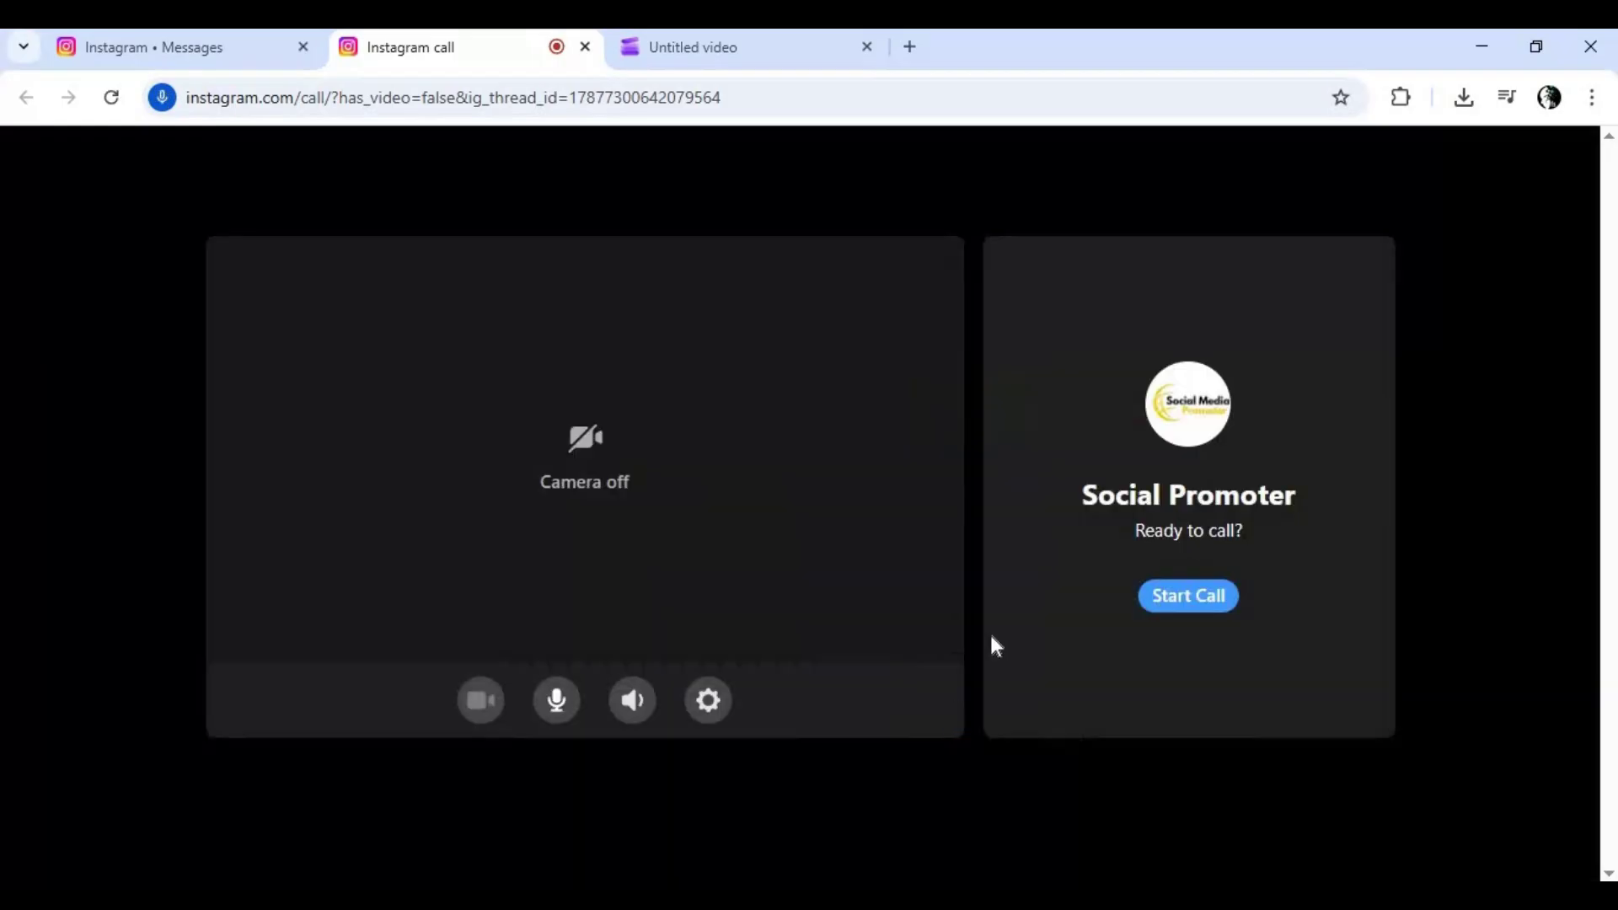
{"action": "left_click", "coordinate": [1209, 601]}
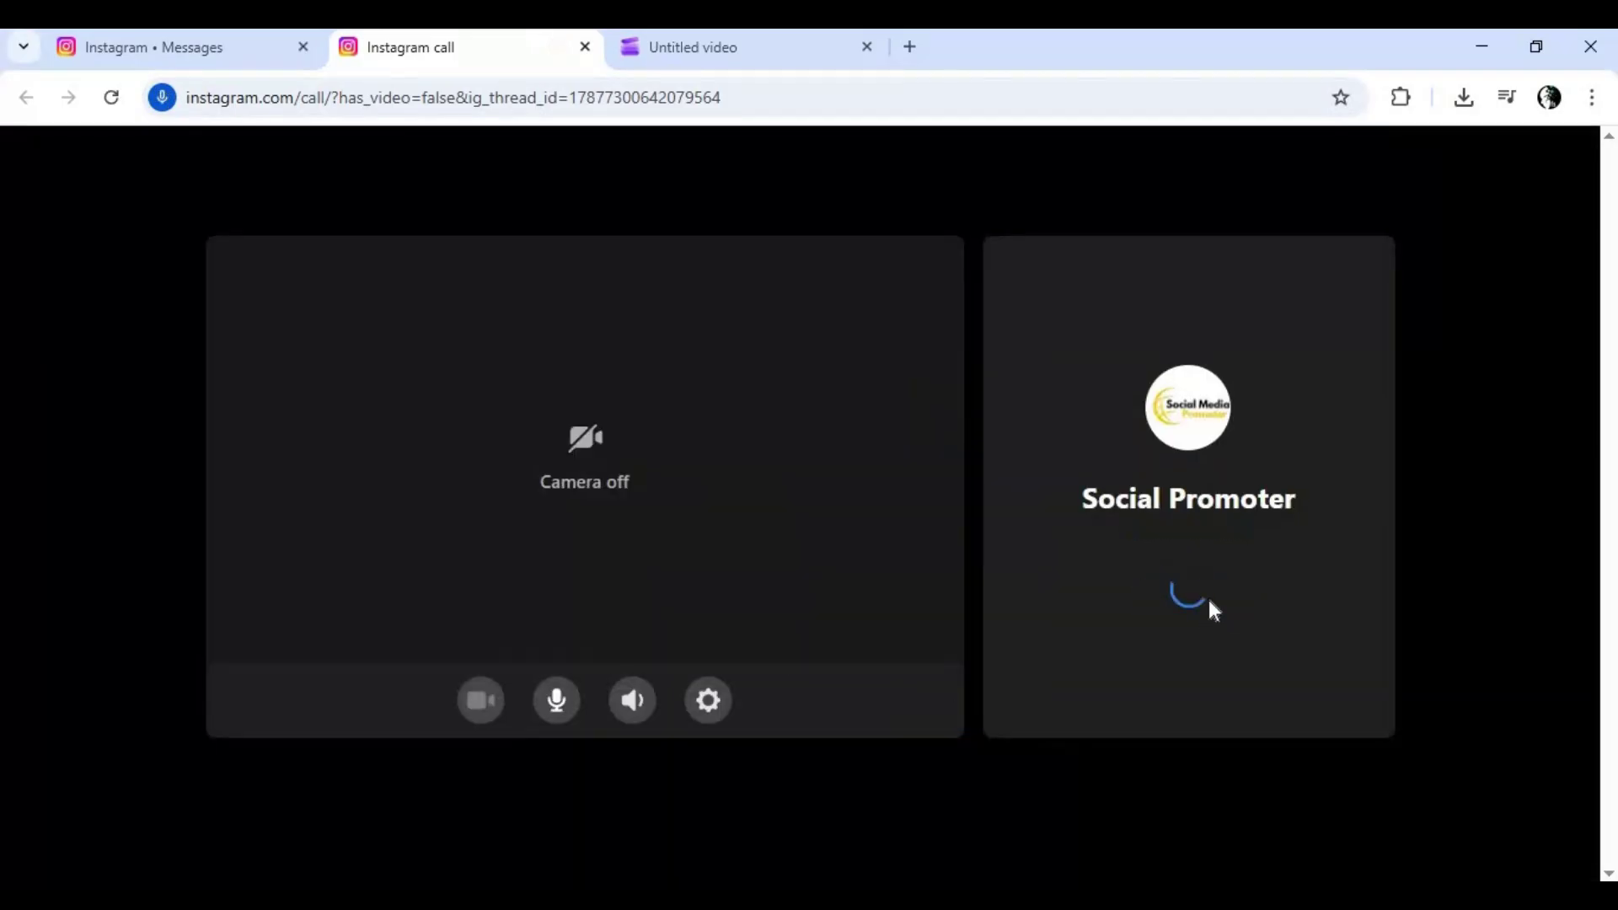
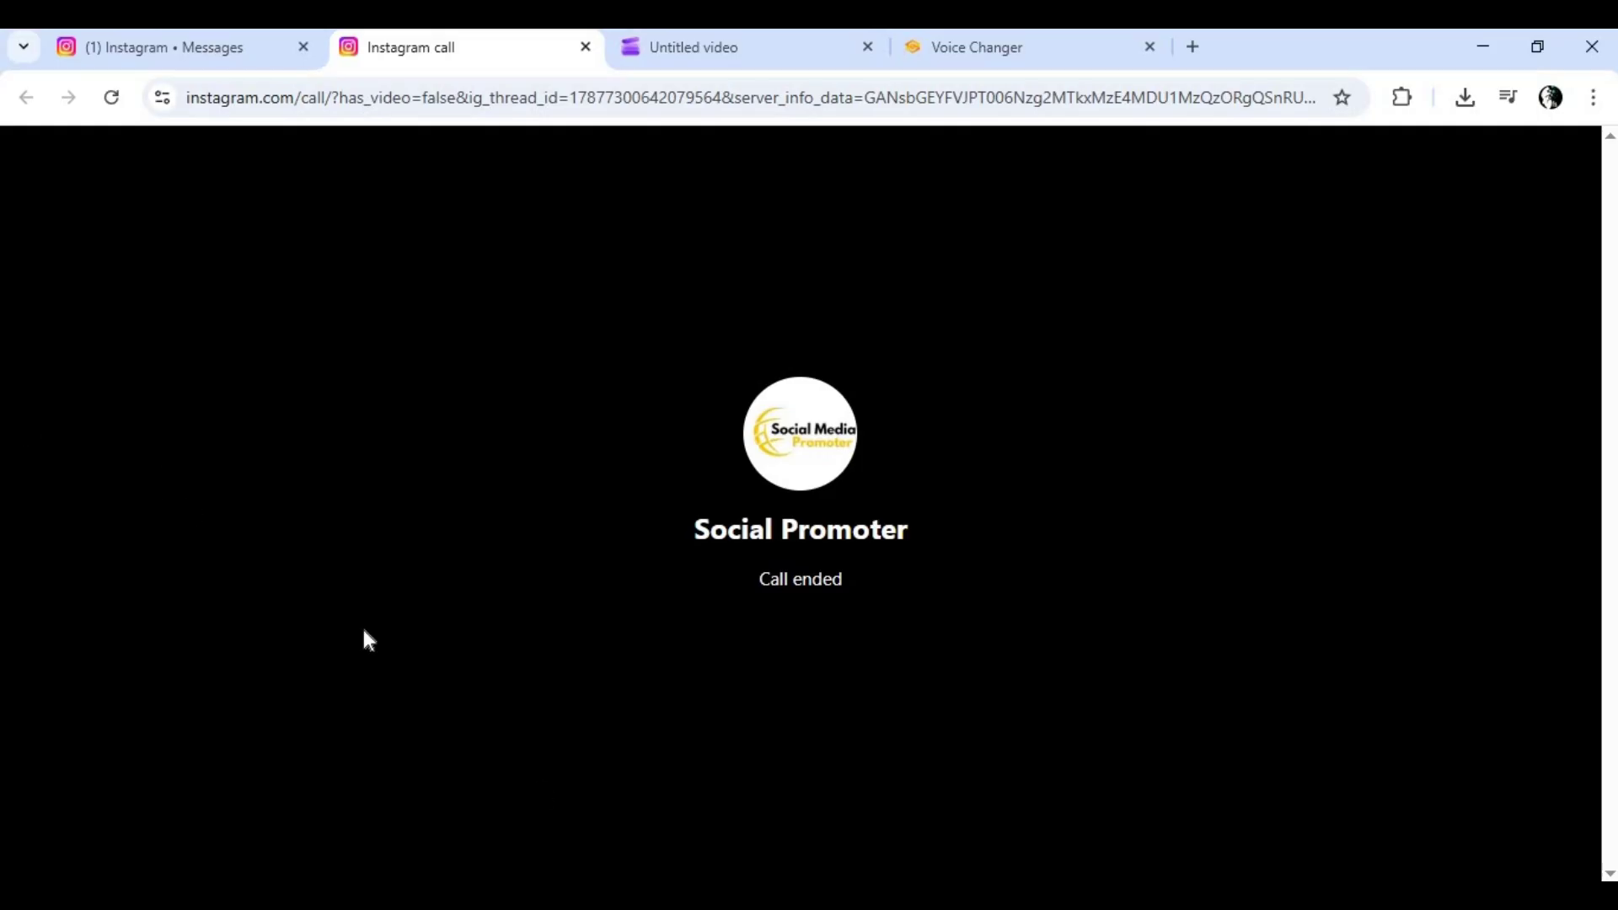
Switch to Seed-VC, stop the running voice conversion, load teio_0 as the reference audio and restart the conversion
{"action": "key", "text": "alt+Tab"}
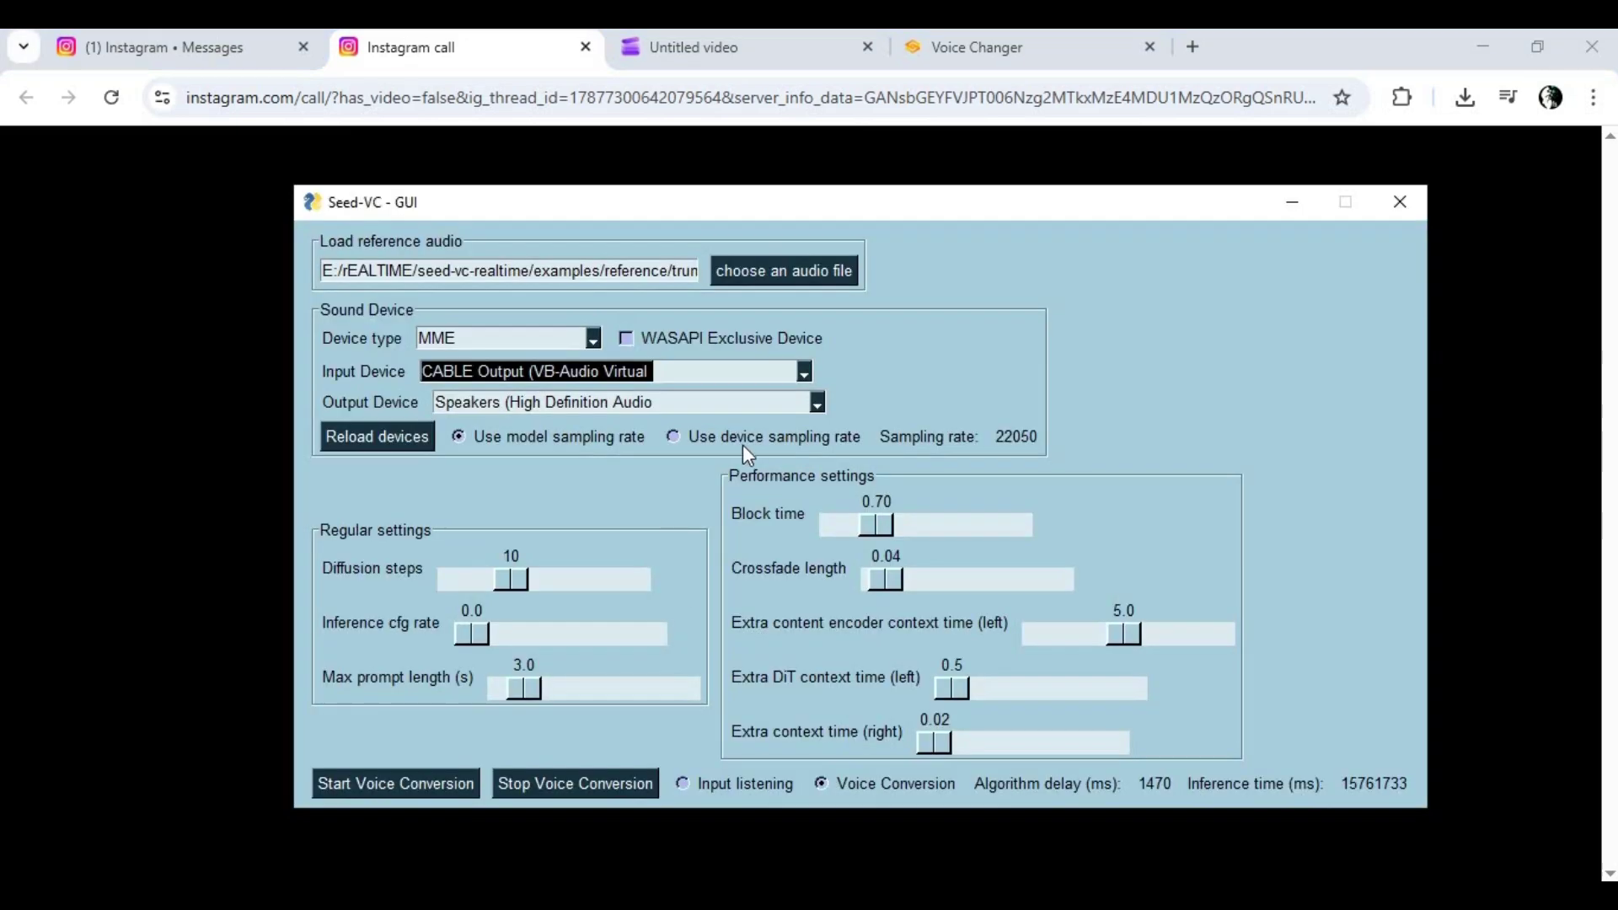
{"action": "left_click", "coordinate": [588, 783]}
{"action": "left_click", "coordinate": [787, 265]}
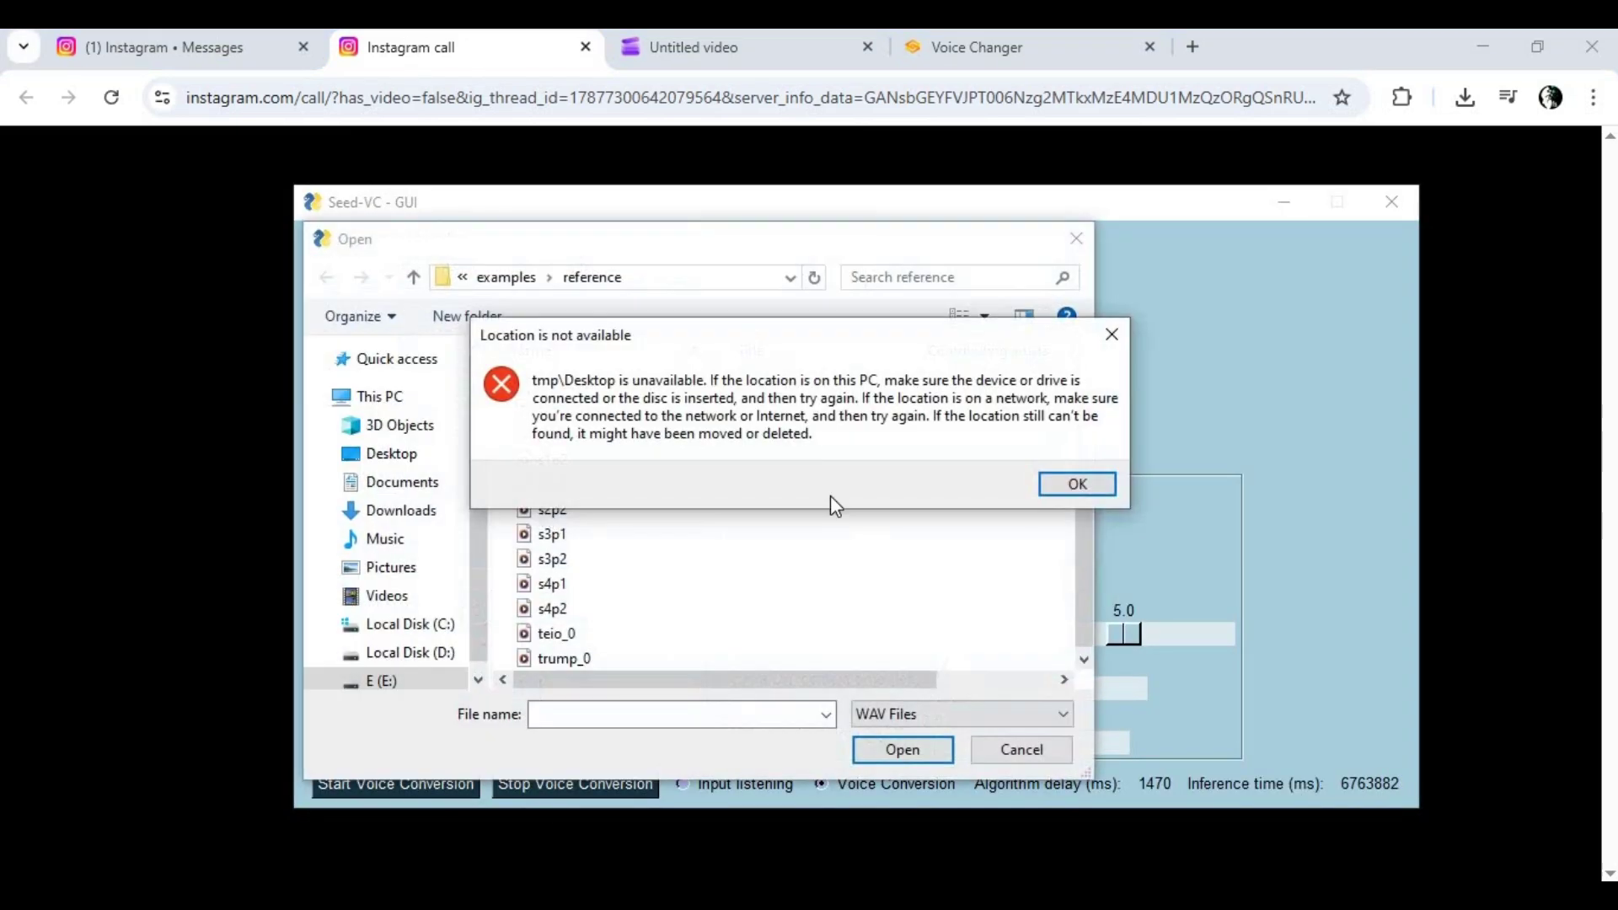
{"action": "key", "text": "Return"}
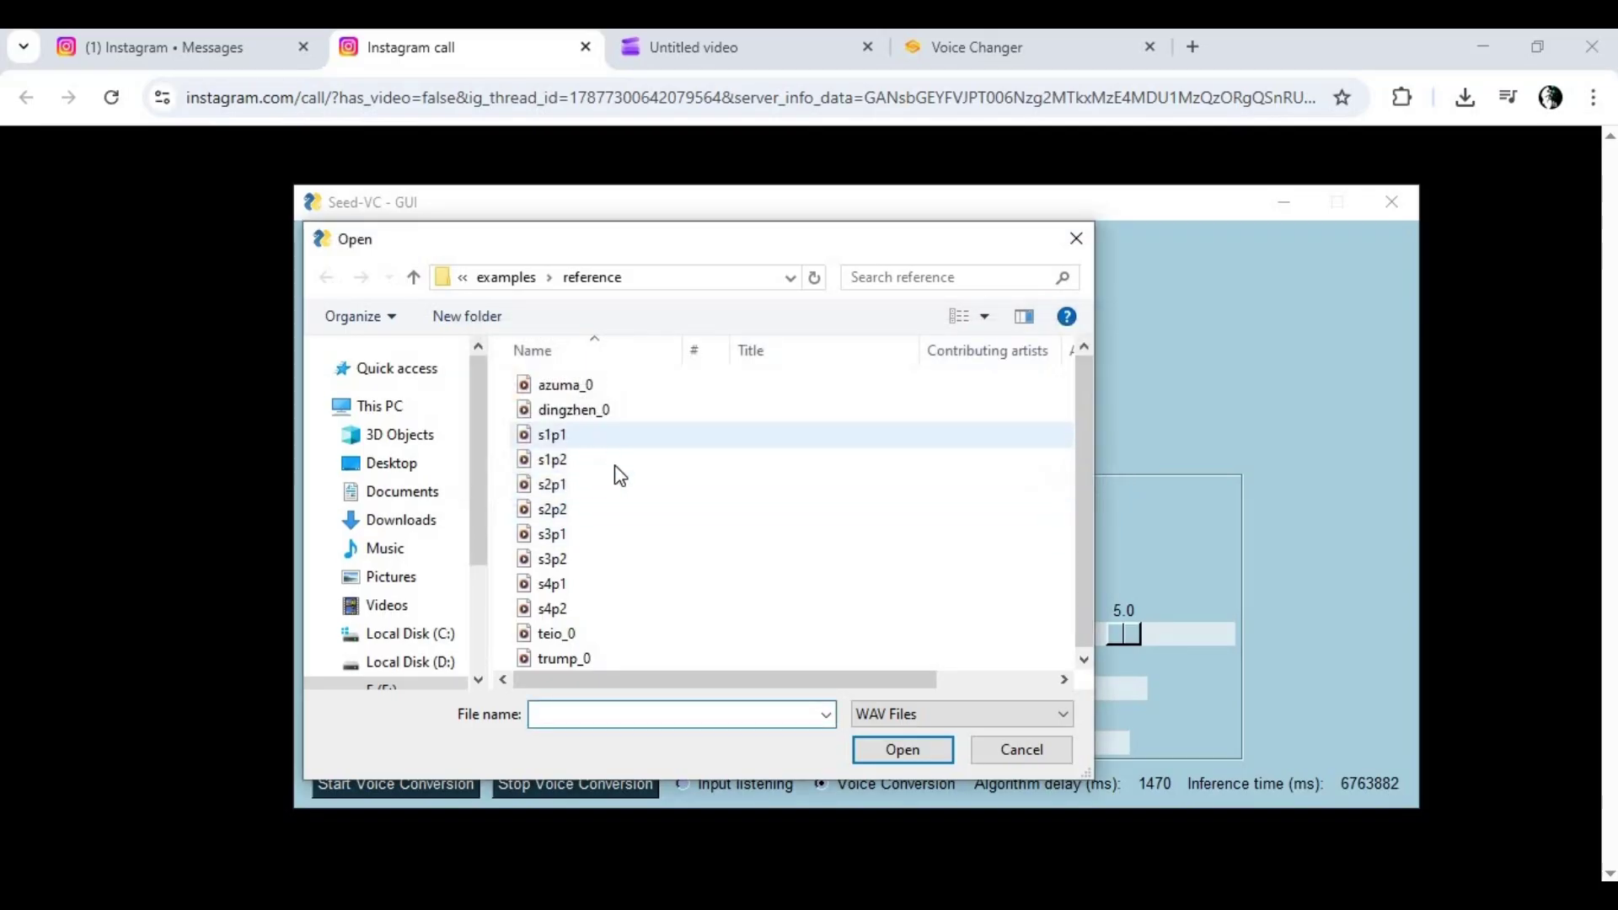
{"action": "double_click", "coordinate": [552, 632]}
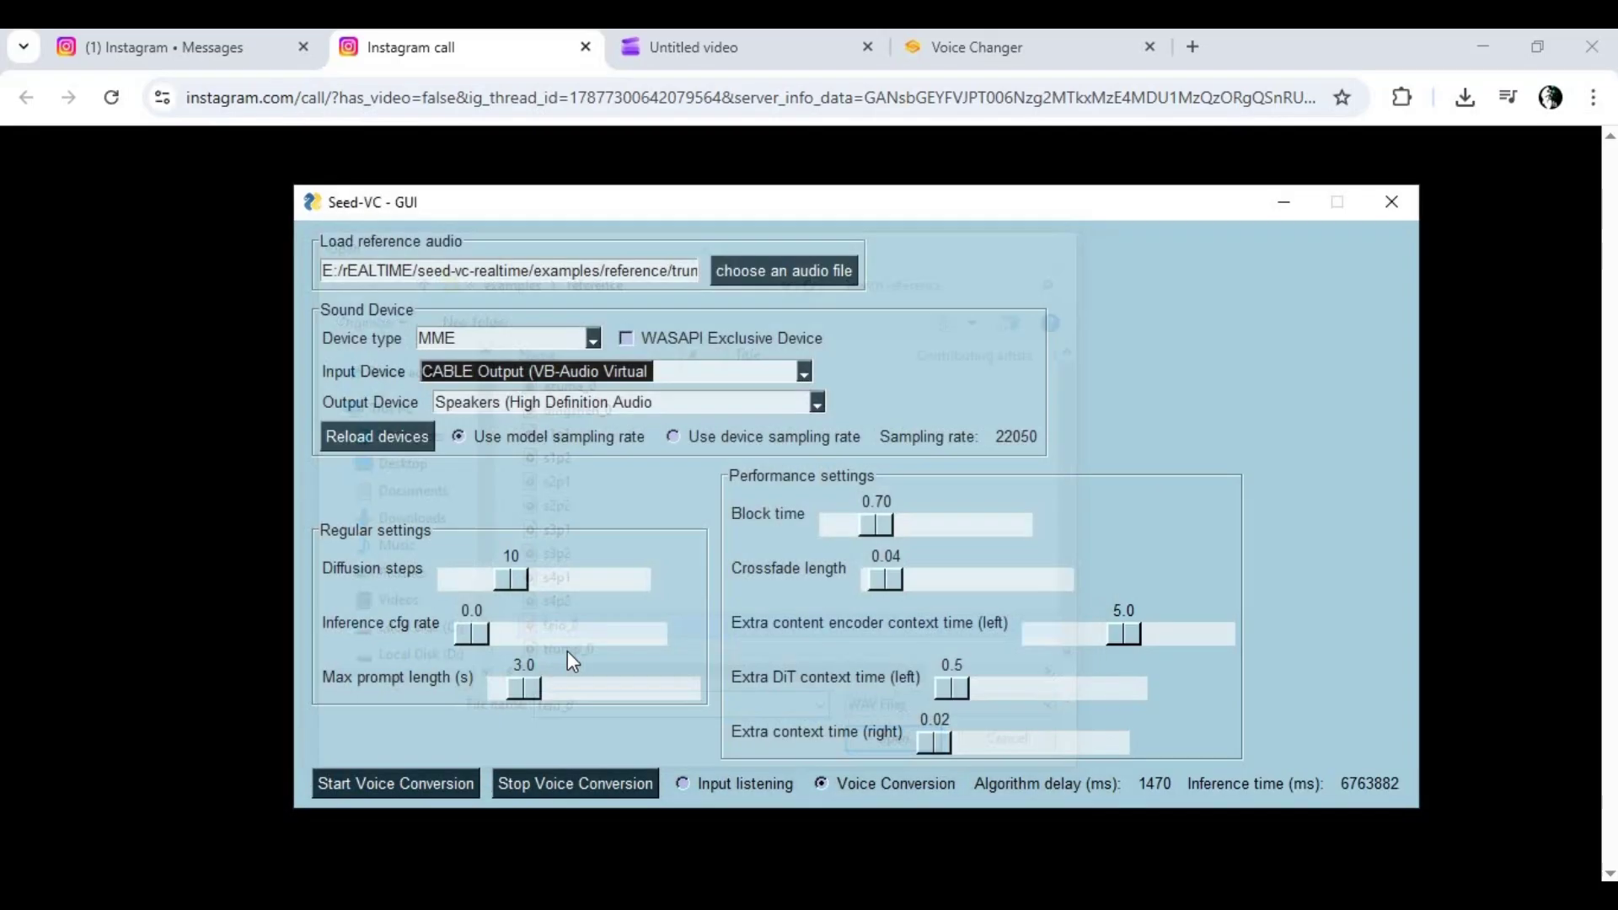
{"action": "left_click", "coordinate": [384, 790]}
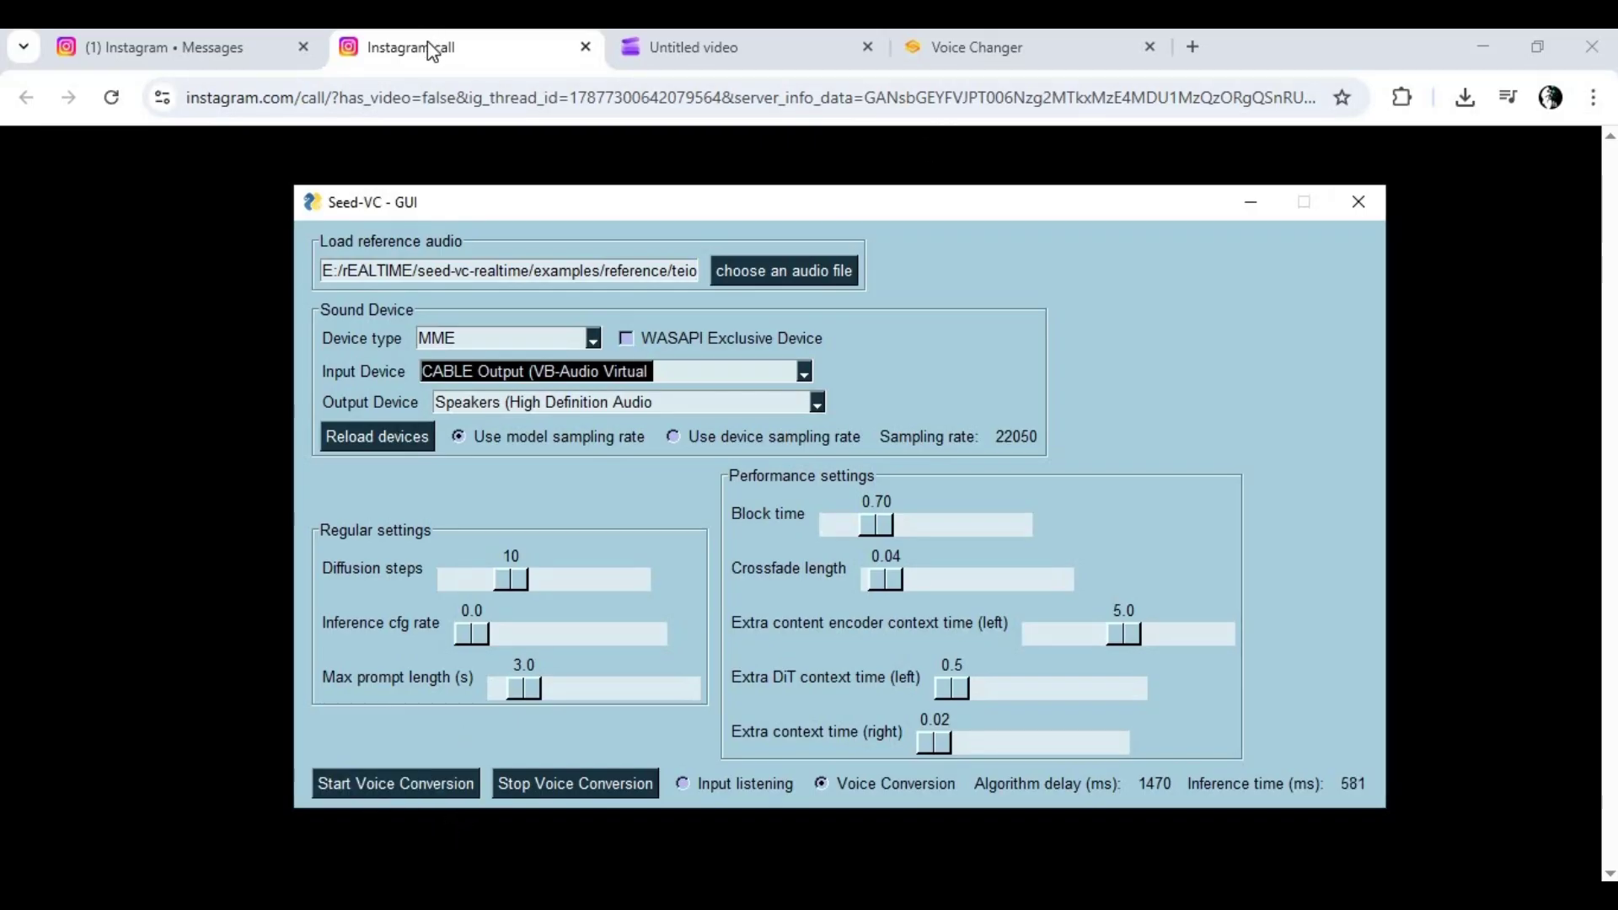
{"action": "left_click", "coordinate": [485, 50]}
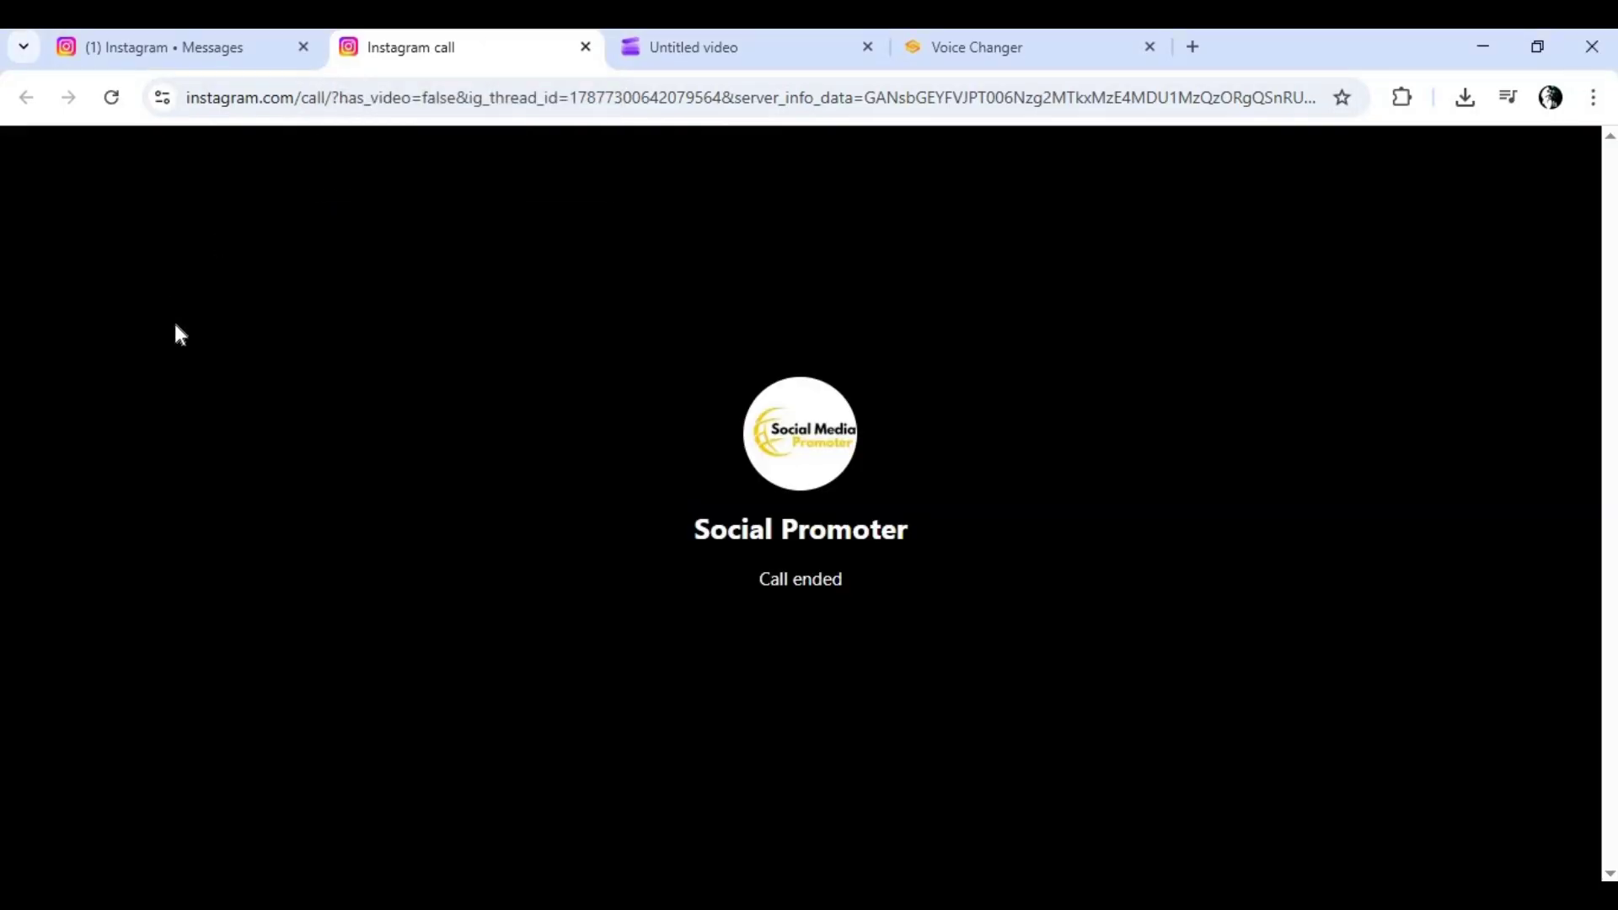
{"action": "left_click", "coordinate": [719, 908]}
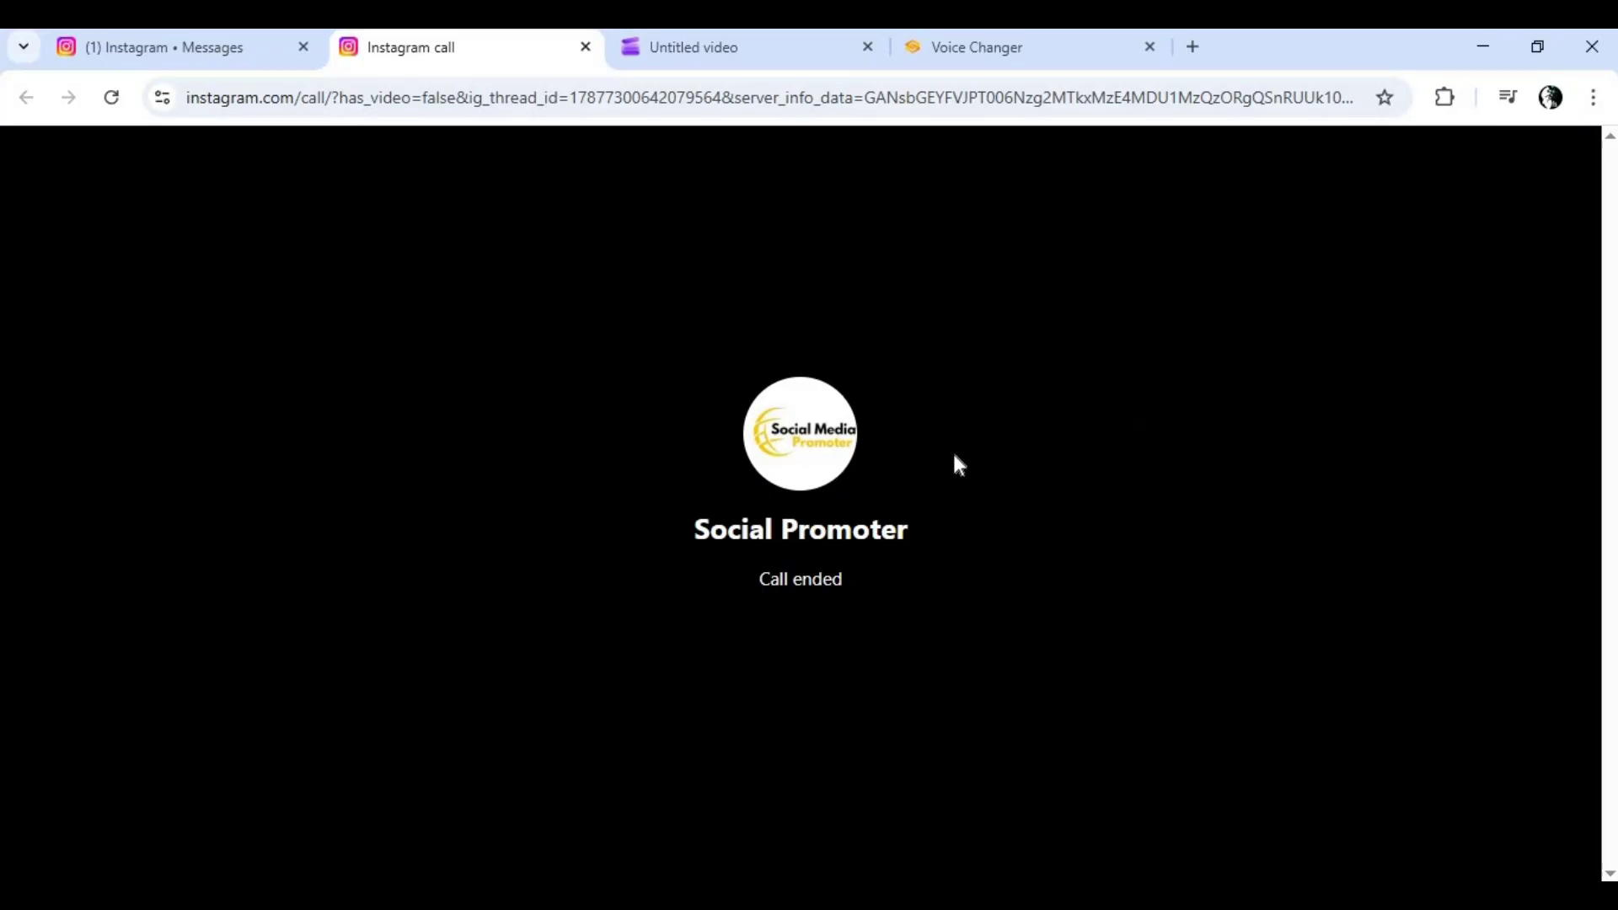
Return to Seed-VC, stop the voice conversion and load d1.wav from the Downloads folder as the reference audio
{"action": "key", "text": "alt+Tab"}
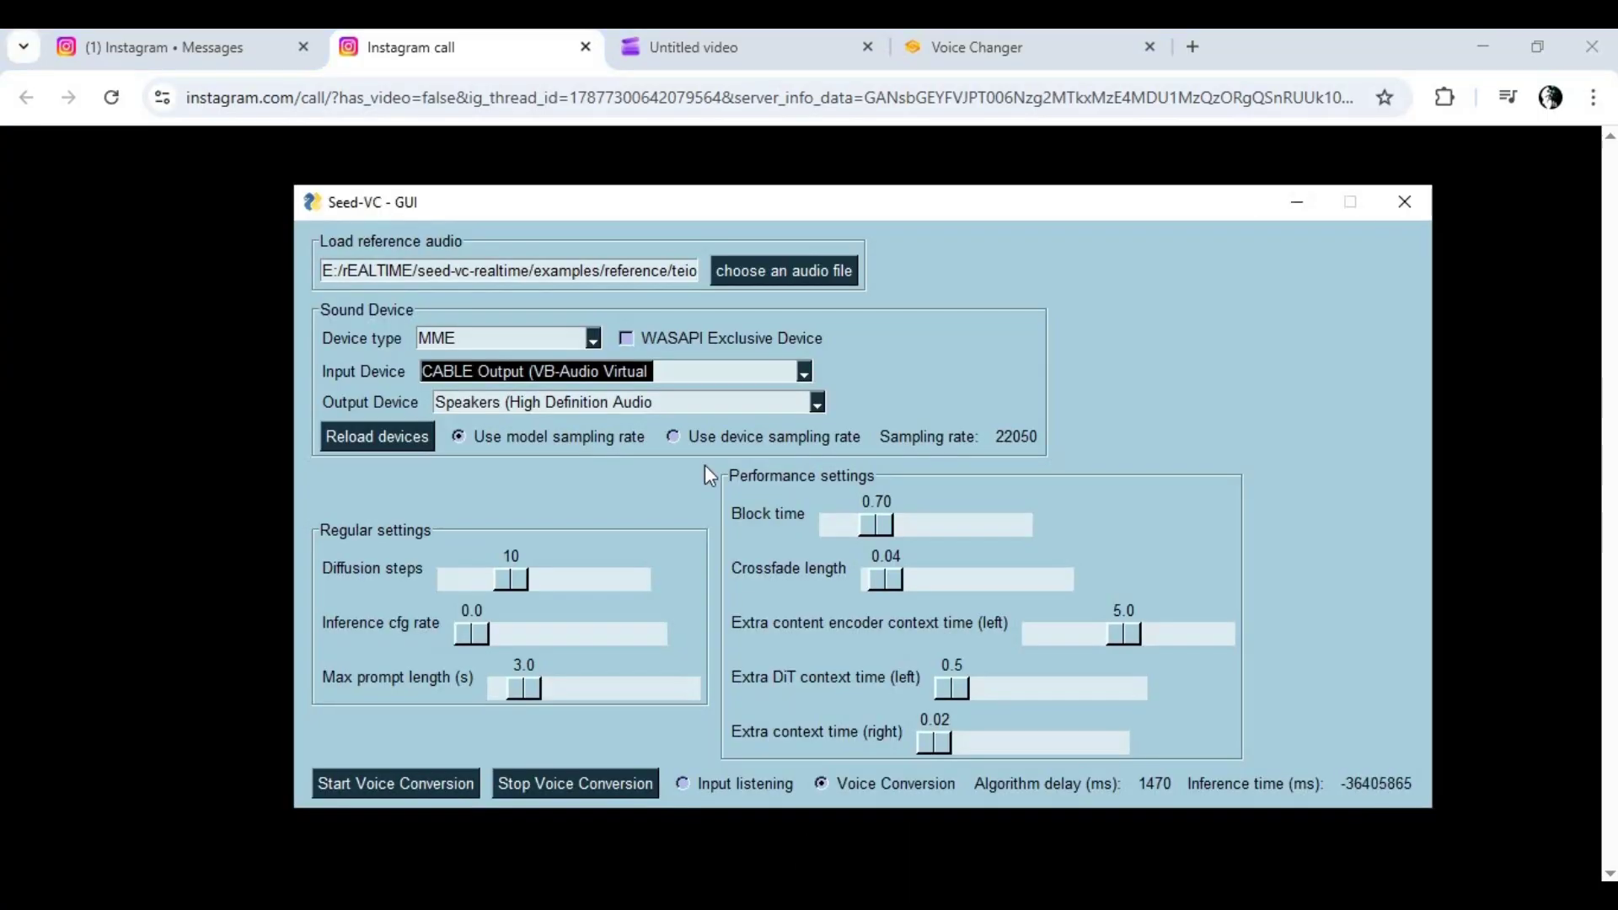
{"action": "left_click", "coordinate": [605, 781]}
{"action": "left_click", "coordinate": [771, 271]}
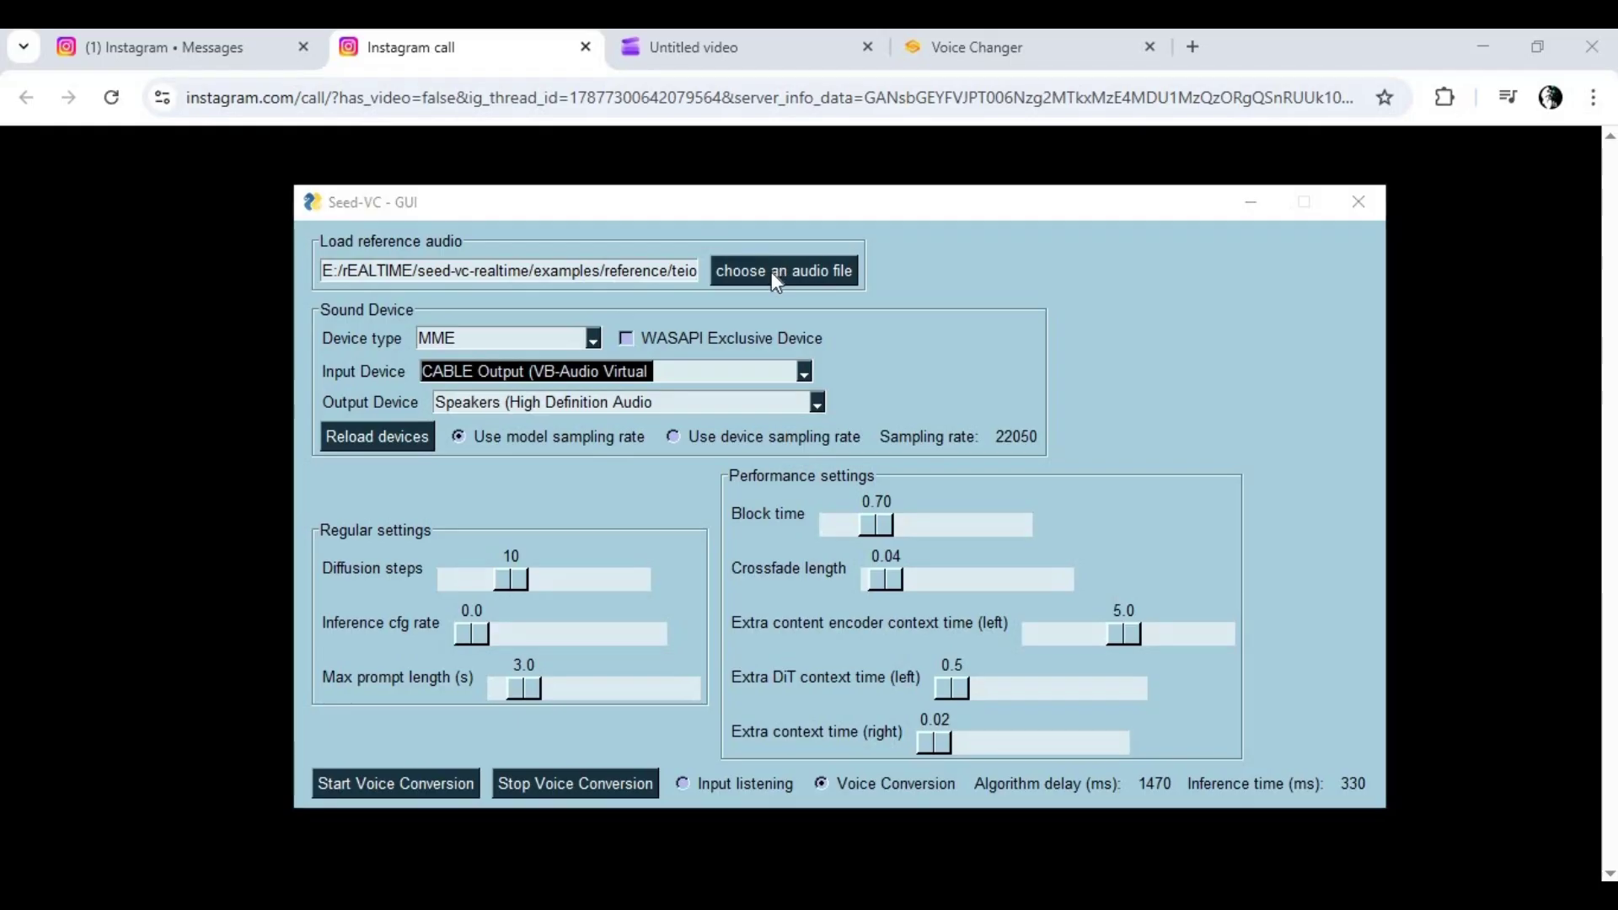
{"action": "left_click", "coordinate": [1071, 492]}
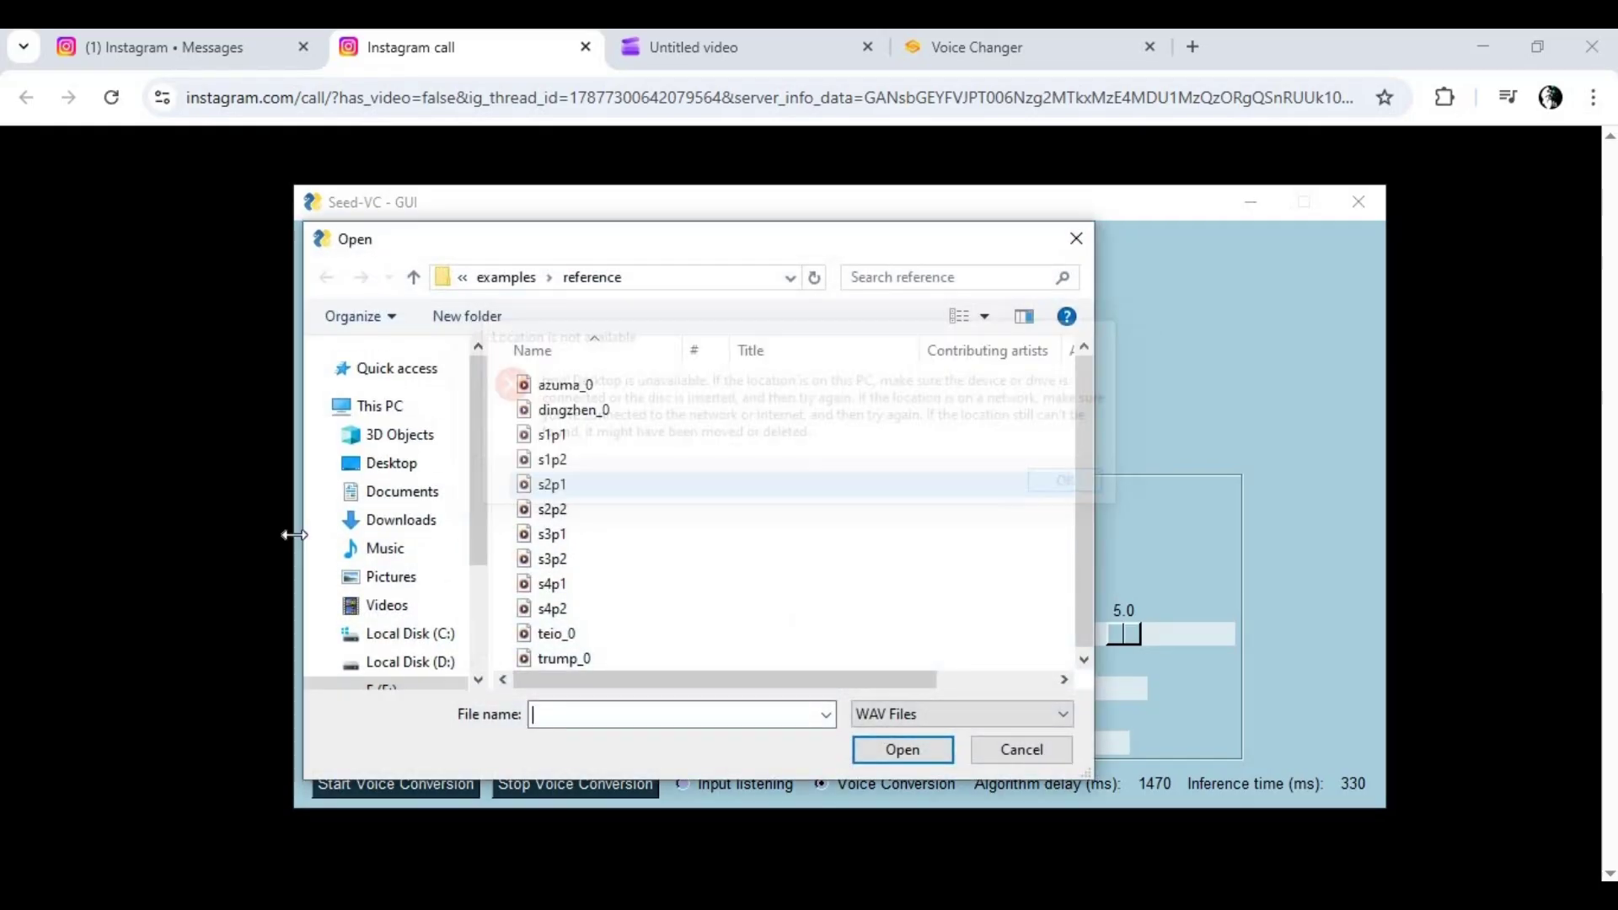
{"action": "left_click", "coordinate": [389, 516]}
{"action": "scroll", "coordinate": [688, 470], "scroll_direction": "down", "scroll_amount": 5}
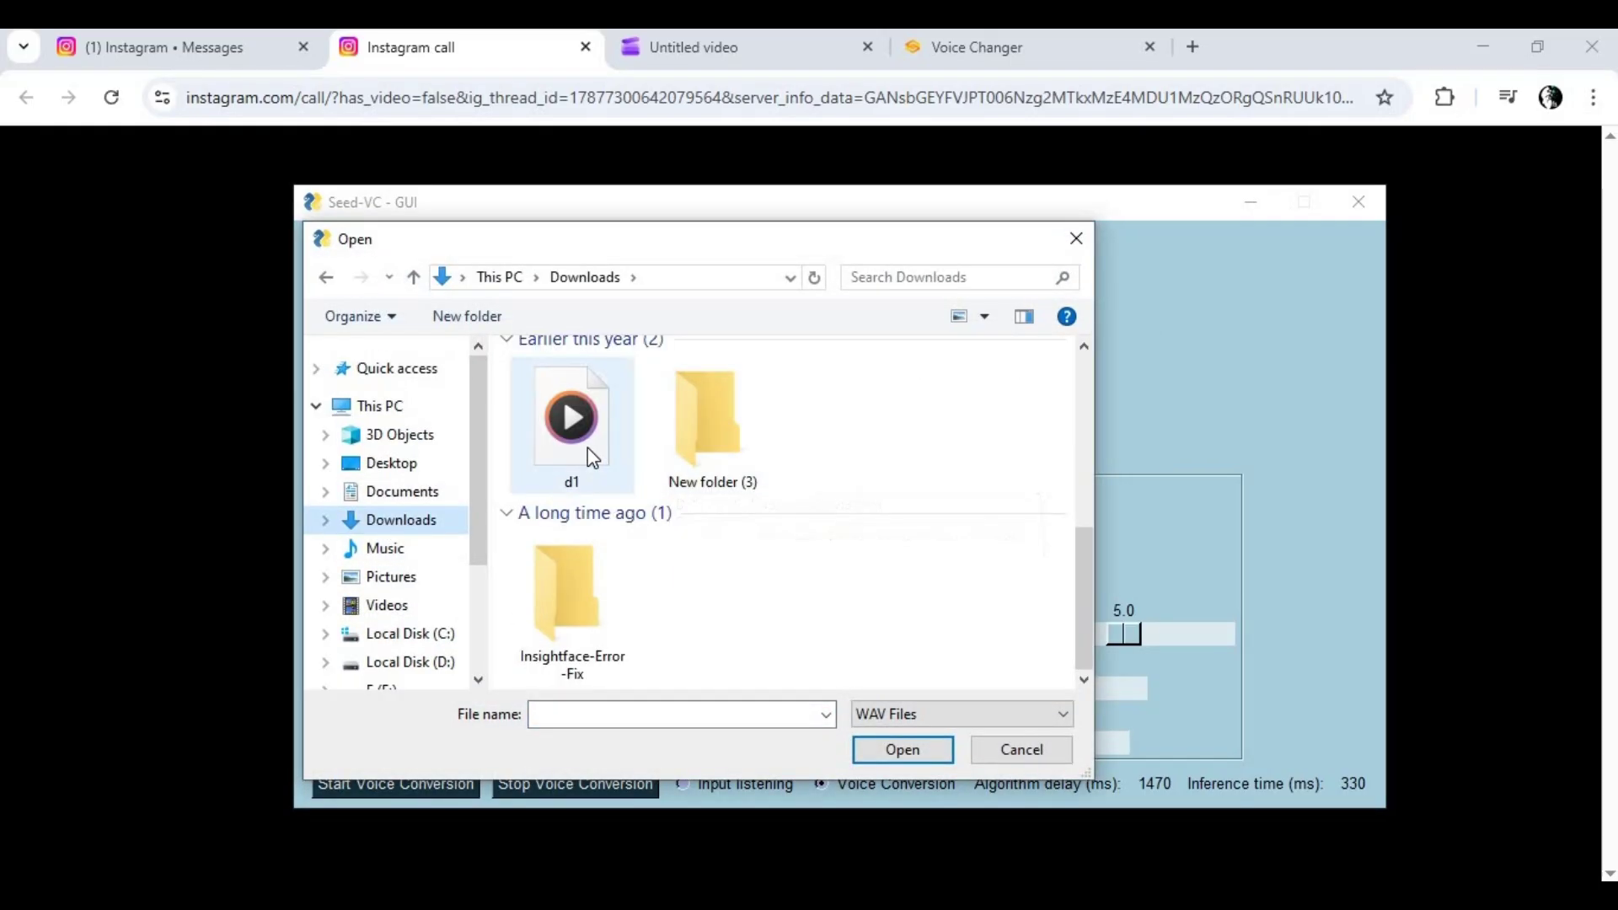
{"action": "double_click", "coordinate": [588, 448]}
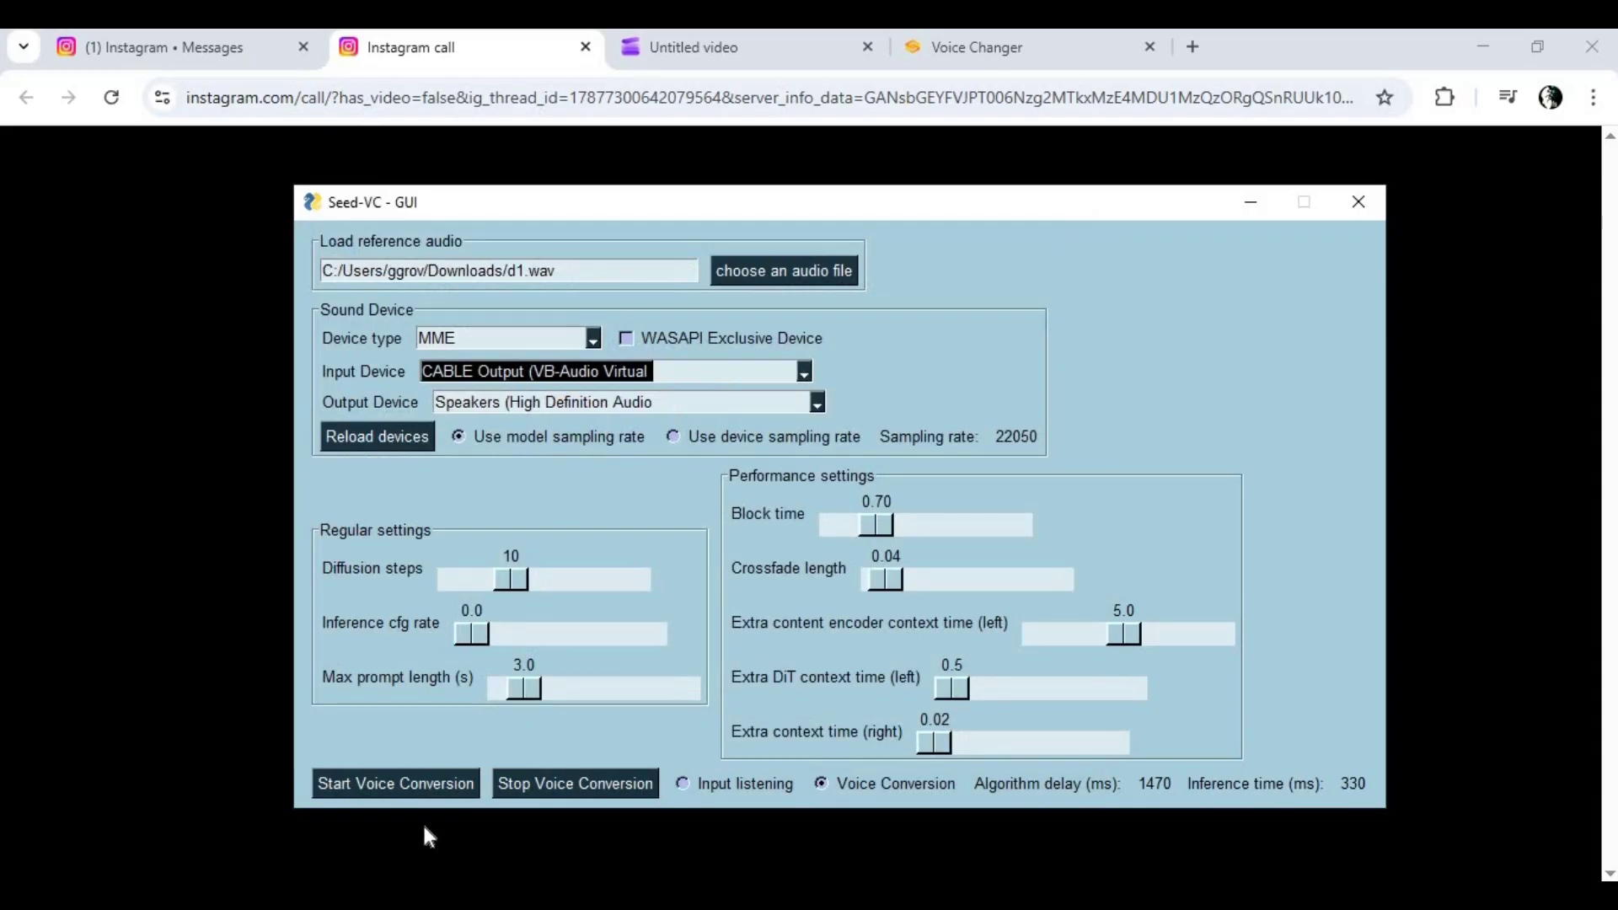